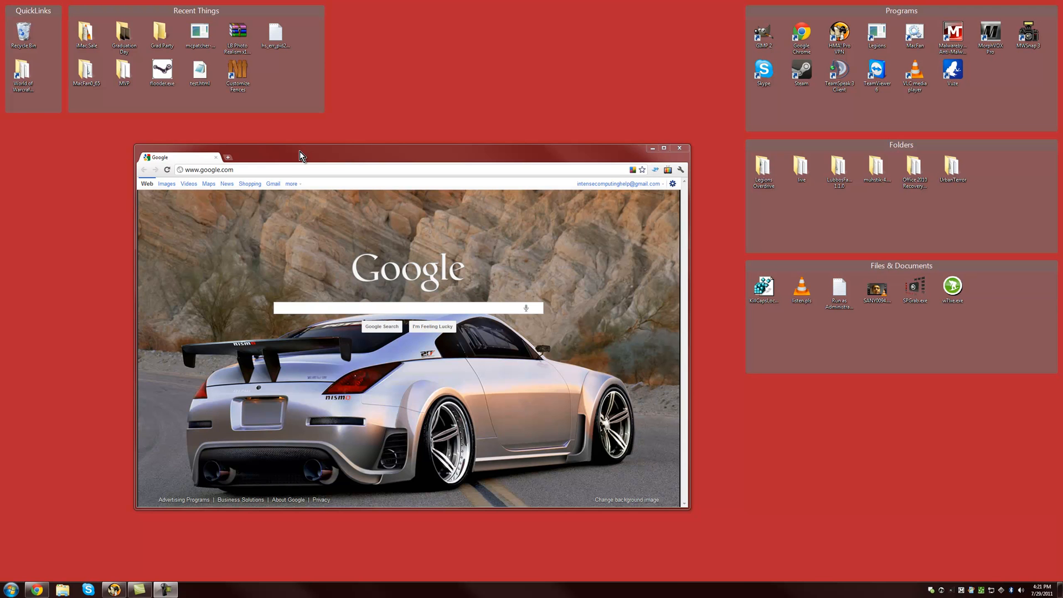
Drag the Chrome window showing the Google homepage up and to the right.
left_click_drag(300, 151, 325, 135)
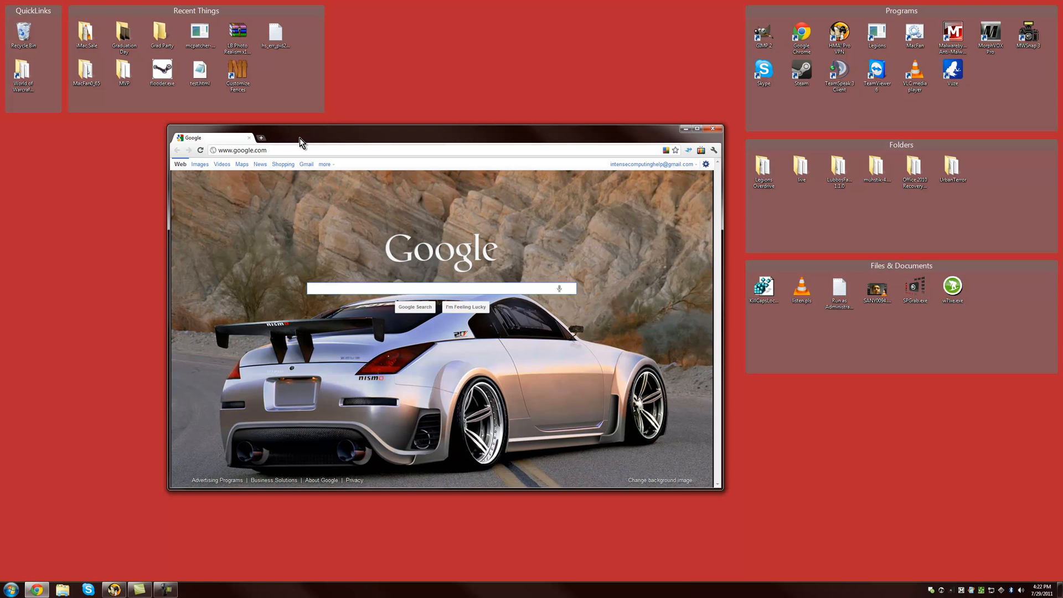
In a new tab, log in to the router admin site at 192.168.1.1 with the router credentials.
left_click(261, 138)
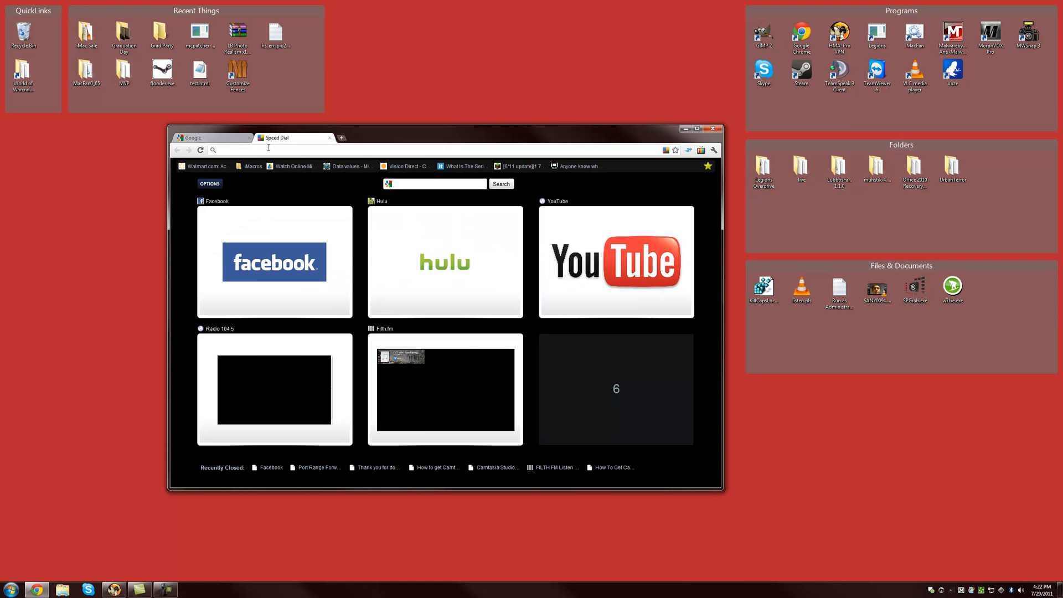
type("192.168.1.1")
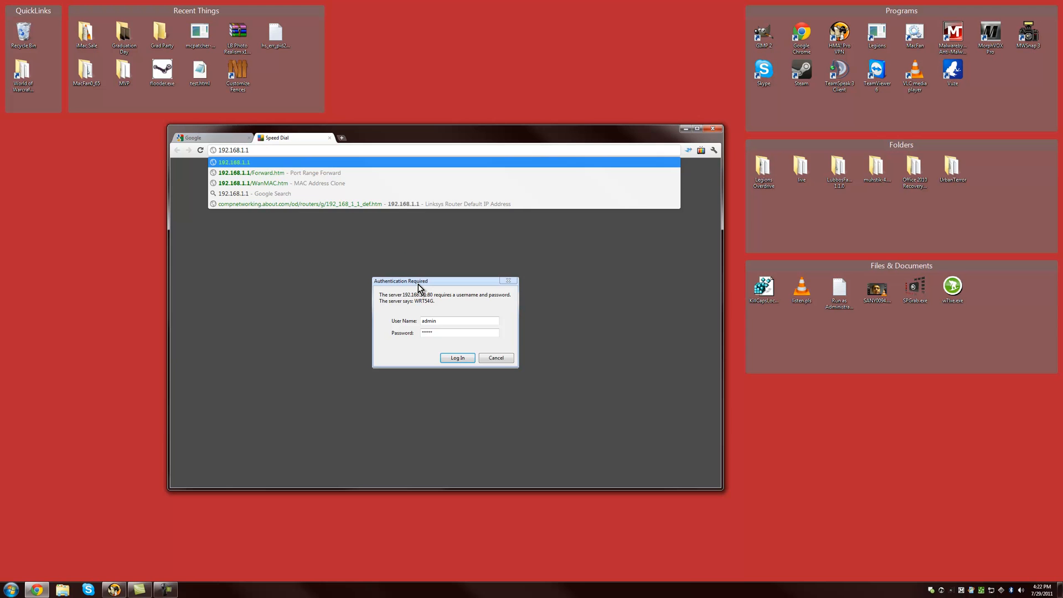
left_click(449, 322)
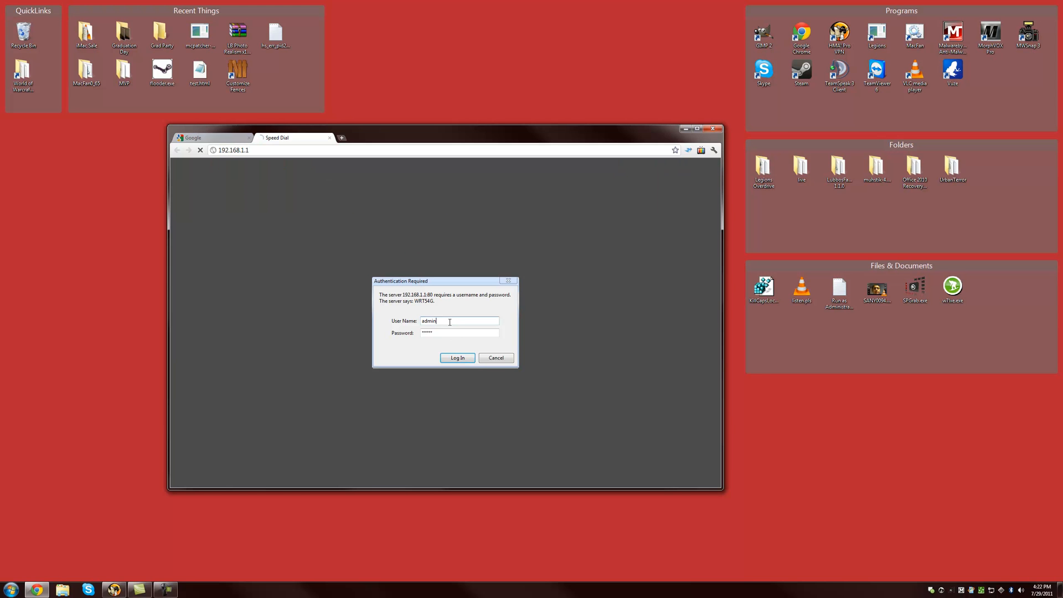
left_click(448, 332)
key("Return")
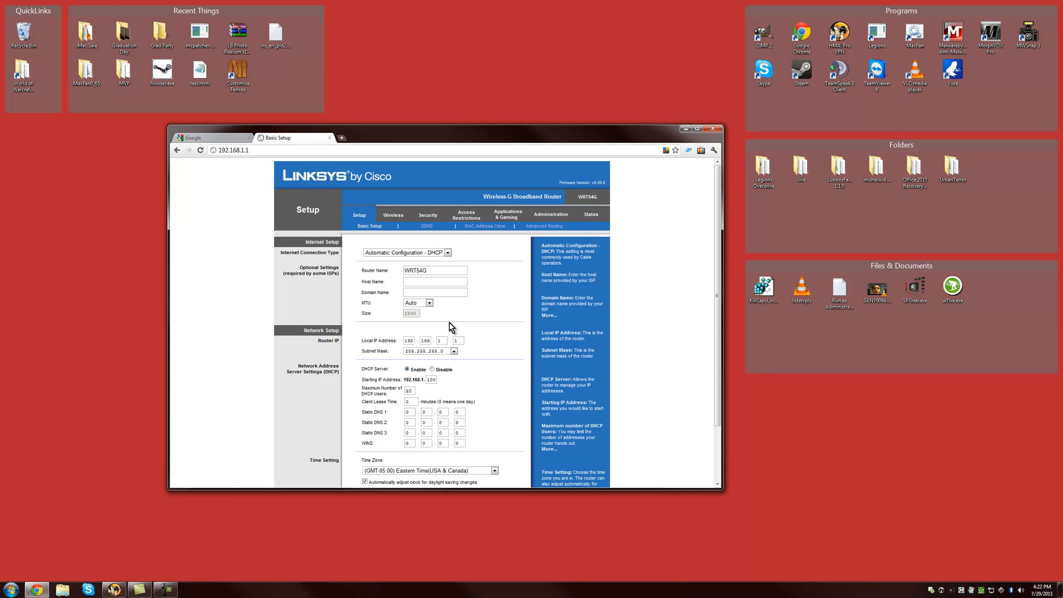
On Port Range Forward, begin a first-row rule named urt for ports 27960 to 27961.
left_click(508, 215)
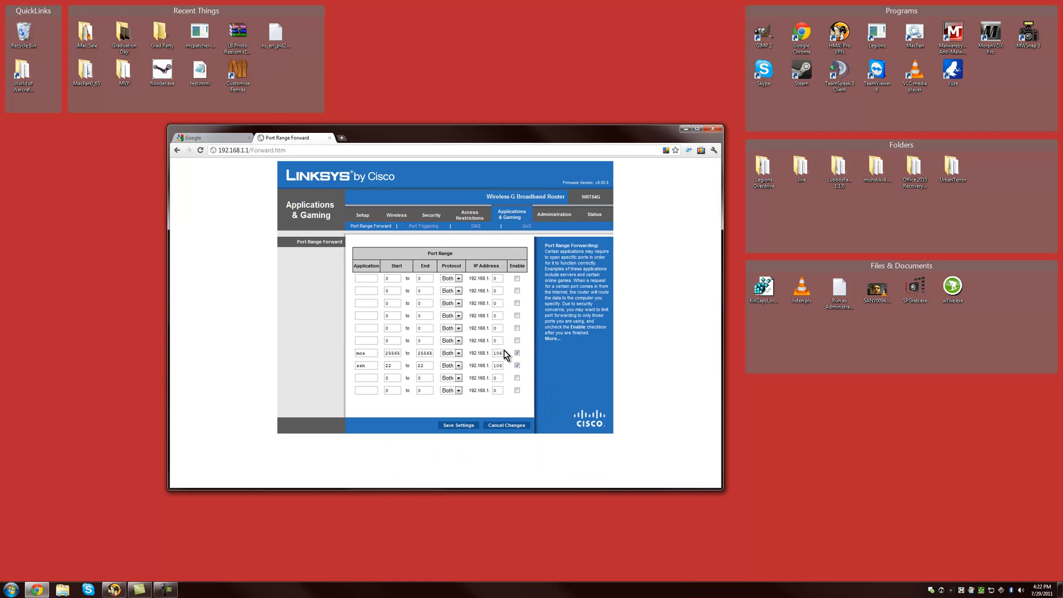
left_click(366, 277)
type("urt")
left_click(397, 277)
type("27960")
left_click(502, 278)
left_click(15, 586)
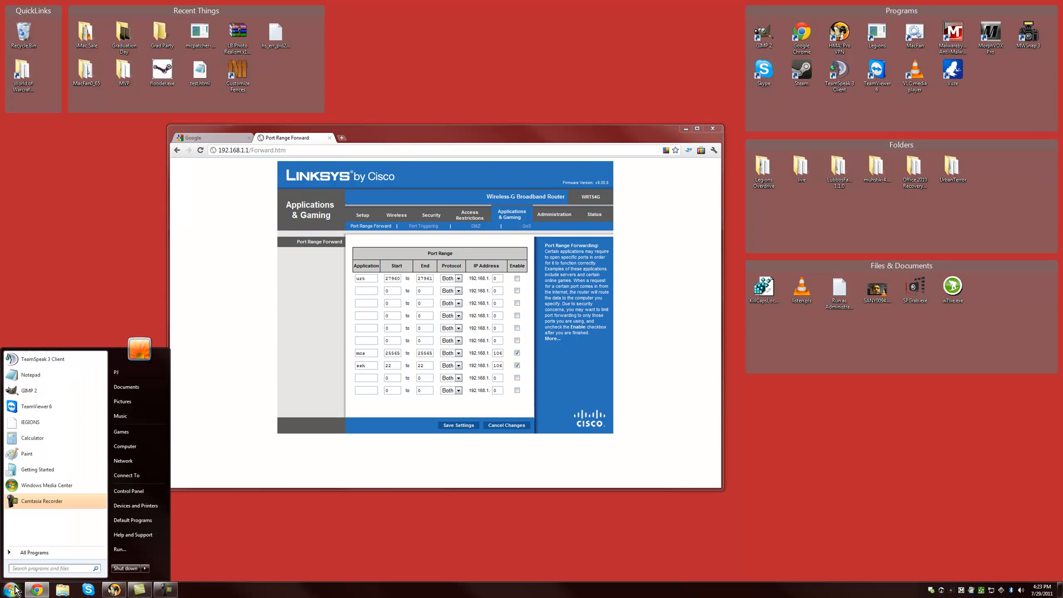
Run ipconfig in Command Prompt to find IPv4 192.168.1.102, with the console above the browser.
left_click(21, 569)
type("cmd")
left_click(33, 371)
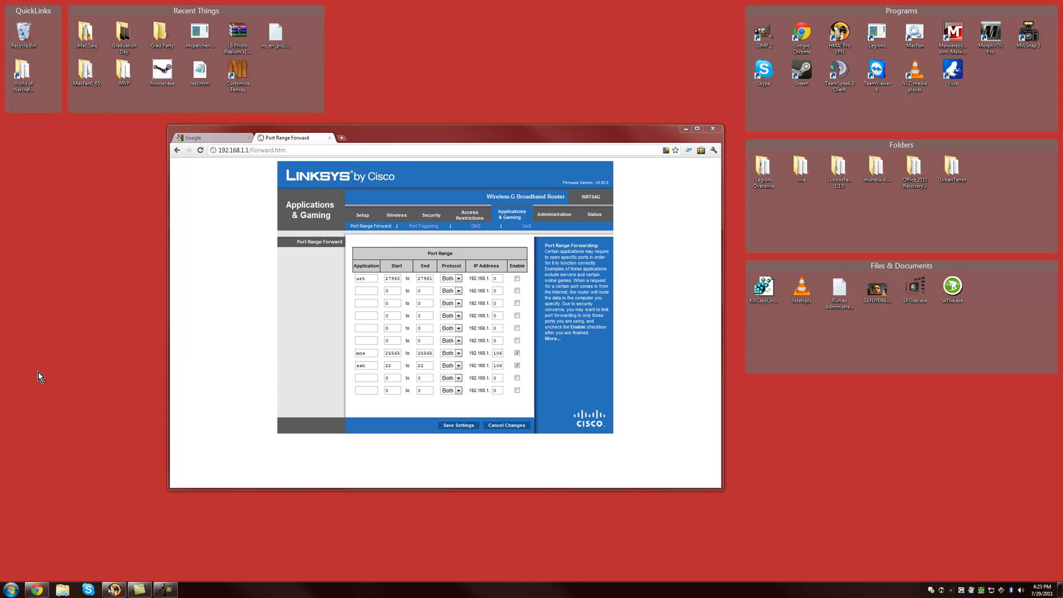
left_click_drag(221, 120, 163, 142)
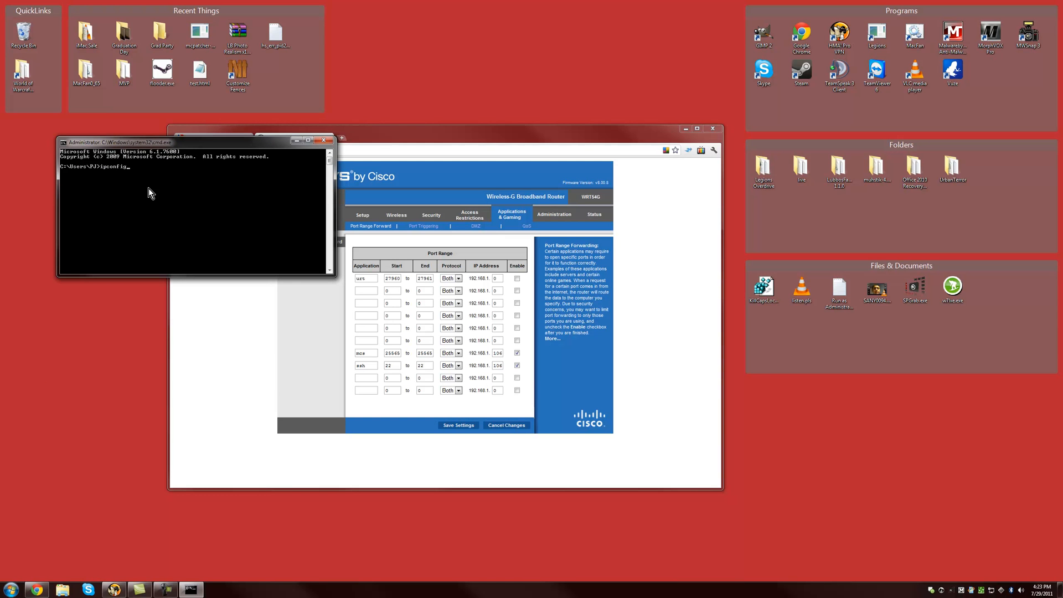
key("Return")
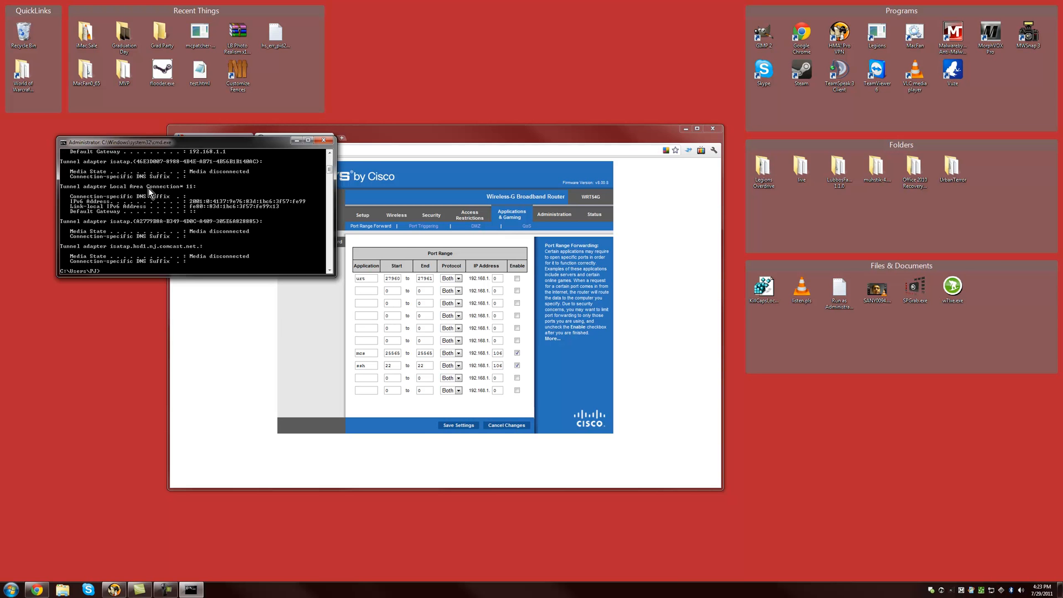
scroll(207, 207, "up", 3)
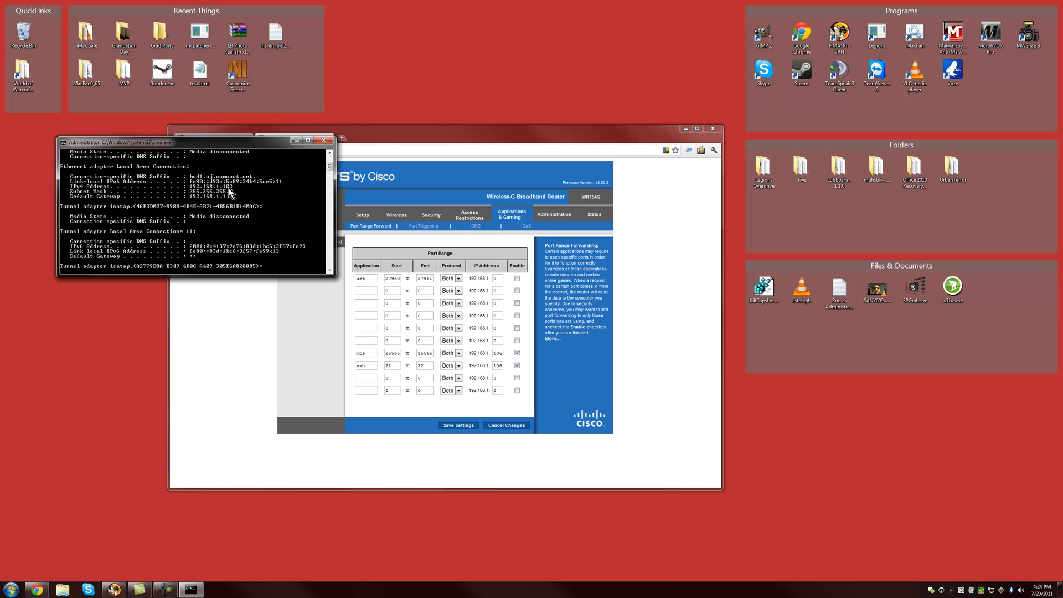
left_click_drag(161, 142, 328, 23)
left_click_drag(528, 134, 520, 185)
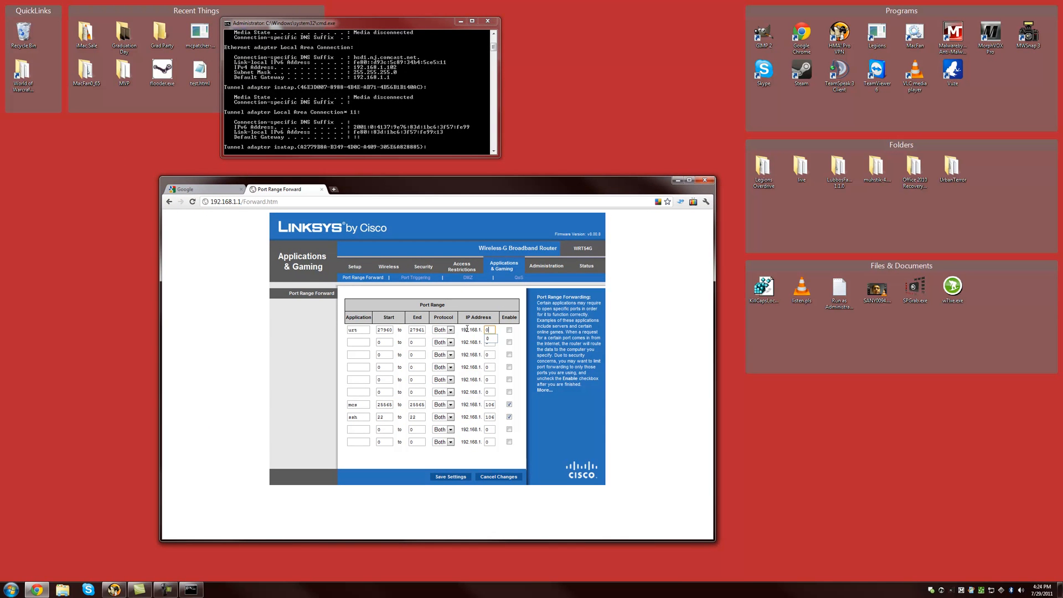
Point the urt rule at IP ending 102 with protocol Both and enable it.
left_click(486, 329)
key("BackSpace")
type("102")
left_click(392, 329)
left_click(442, 330)
left_click(447, 352)
left_click(509, 331)
Save the port forwarding settings, continue, and close the router tab.
left_click(459, 476)
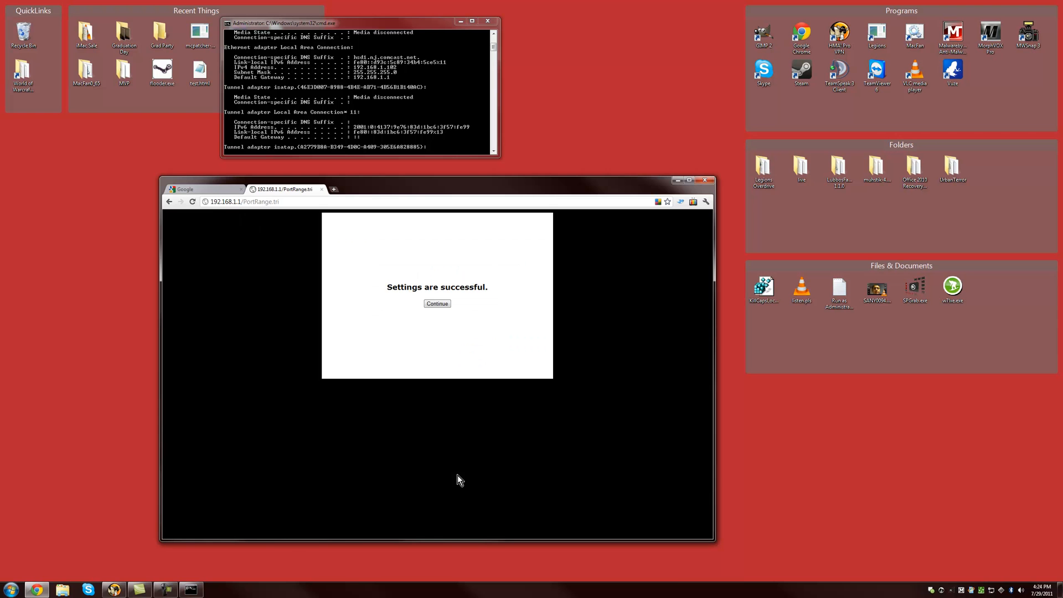
left_click(434, 303)
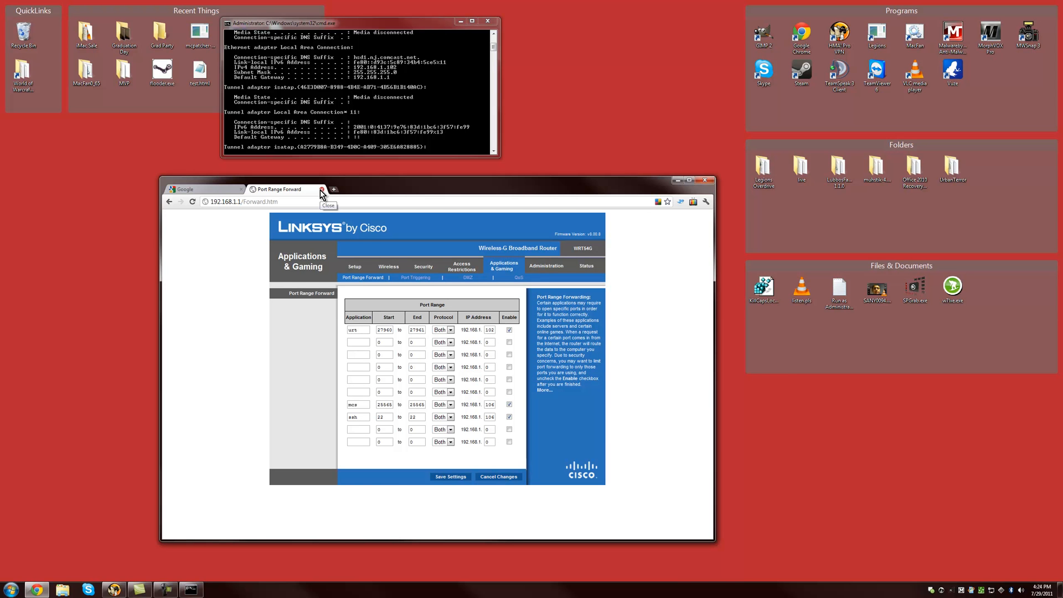
left_click(321, 189)
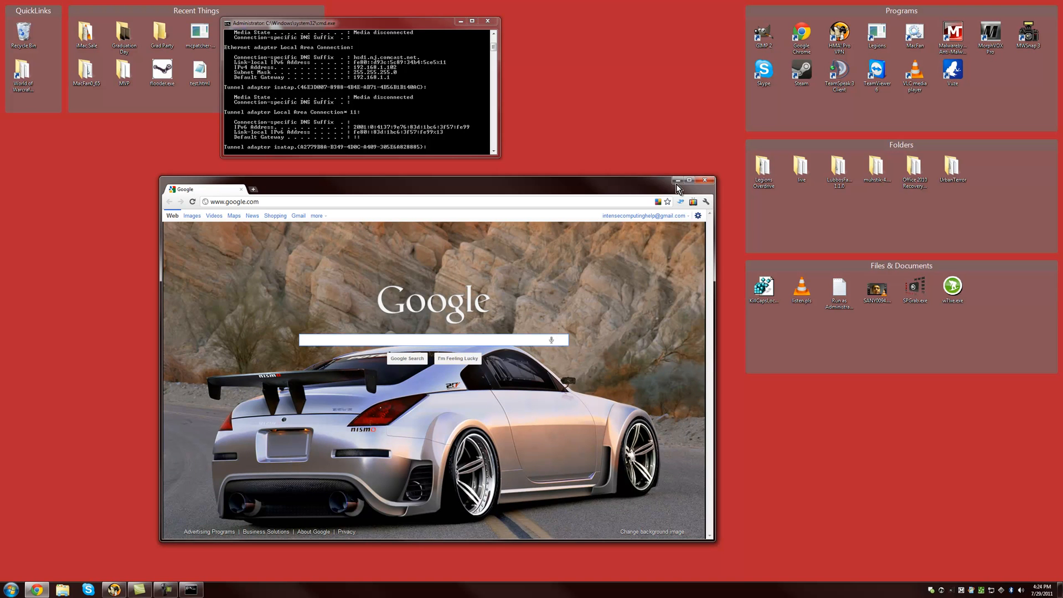
Close the browser and open the UrbanTerror folder window, moving it up and left.
left_click(703, 180)
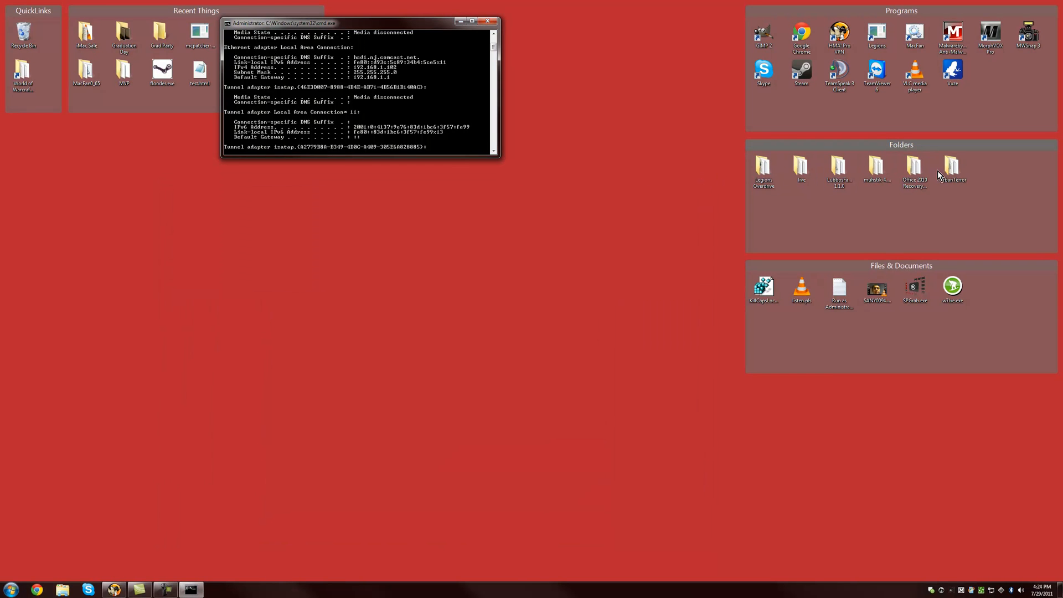
double_click(953, 169)
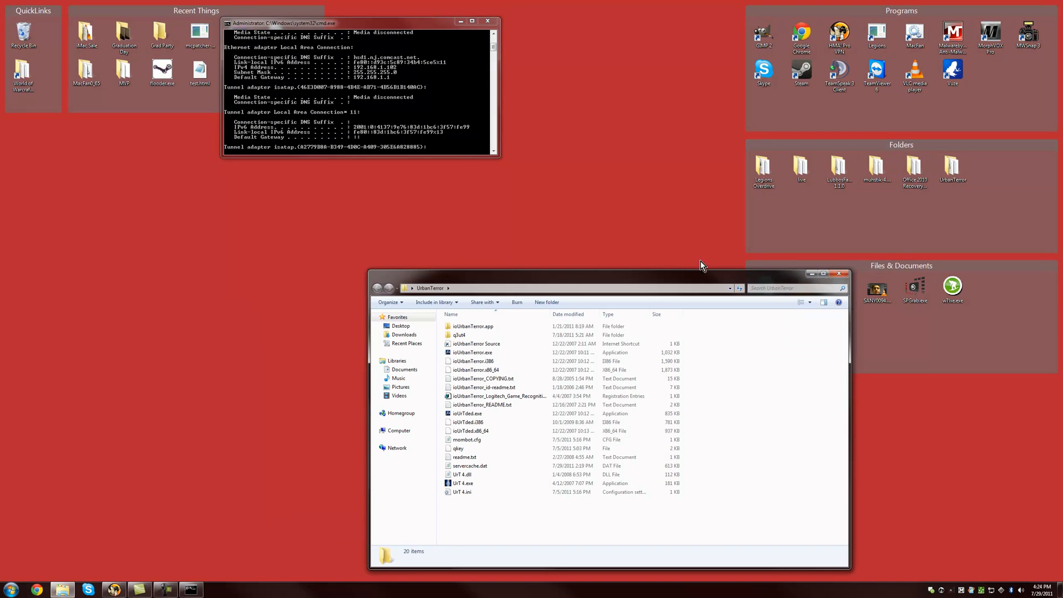
left_click_drag(696, 278, 542, 203)
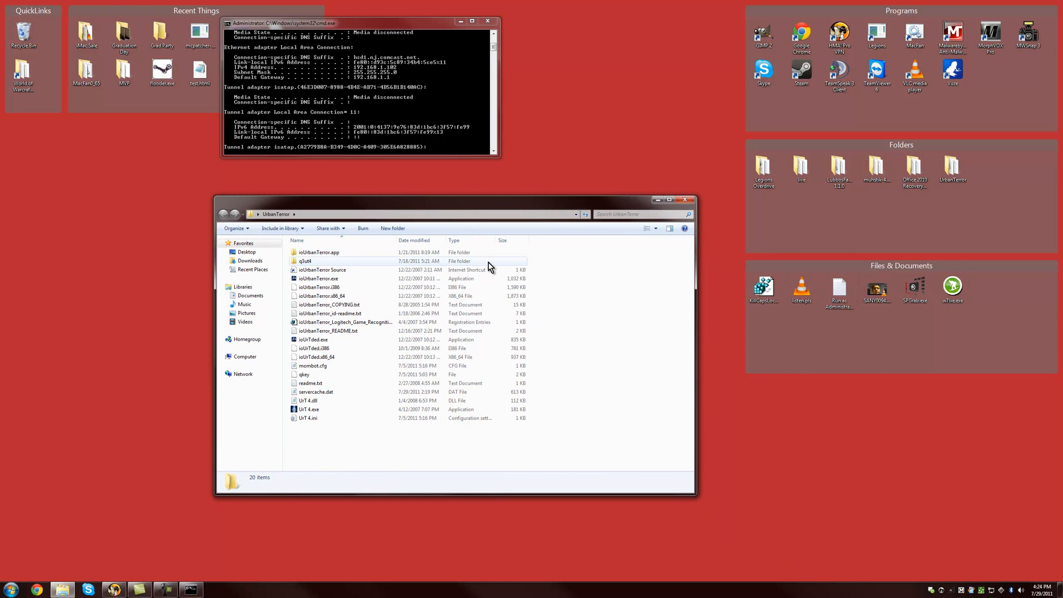
Browse to Program Files on the BOOTCAMP (C:) drive, then close that window, keeping UrbanTerror in view.
left_click(11, 589)
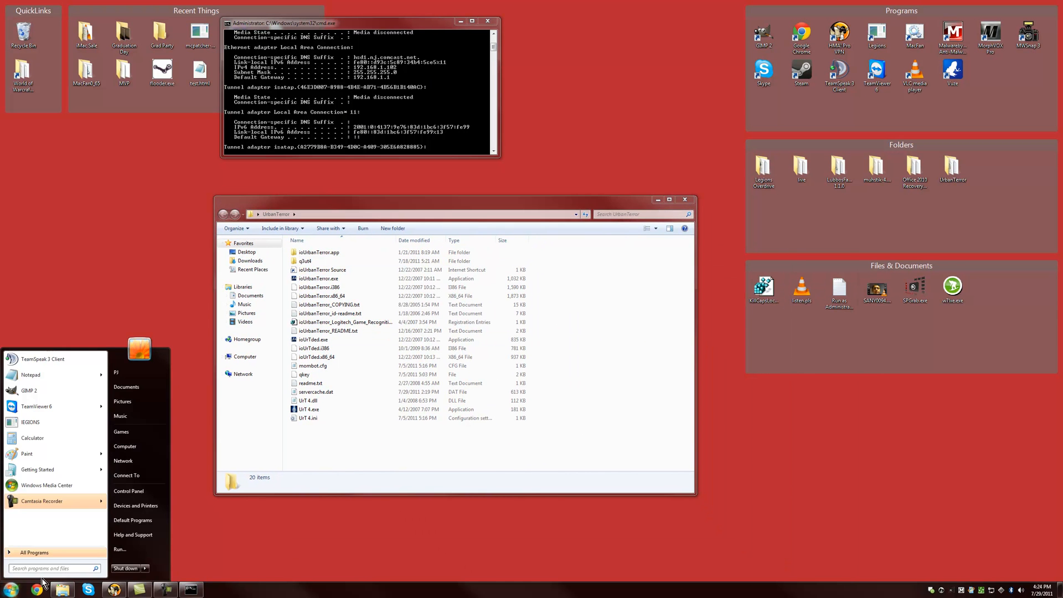
left_click(143, 446)
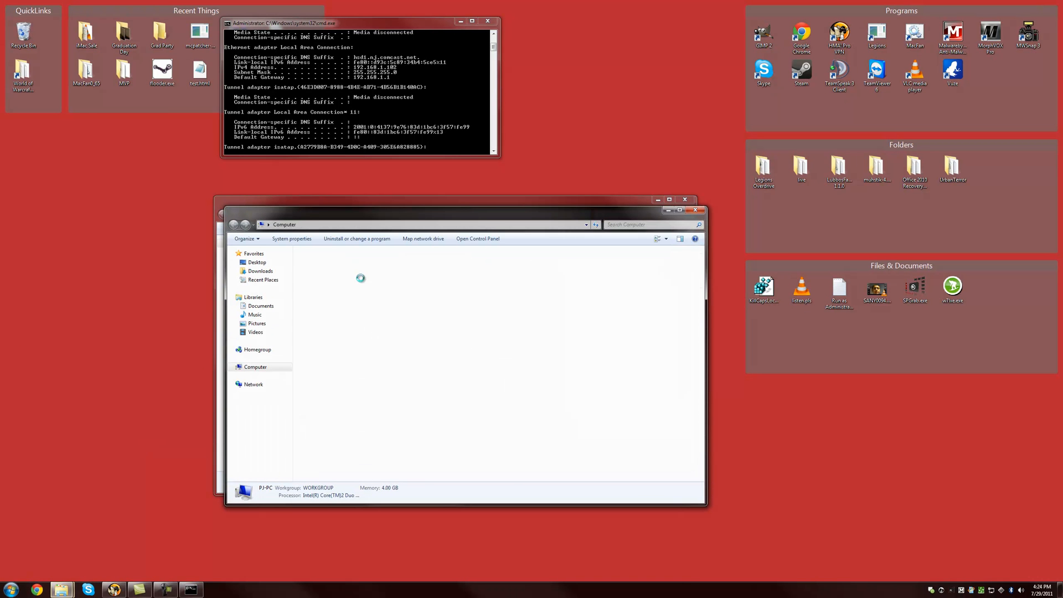
double_click(359, 281)
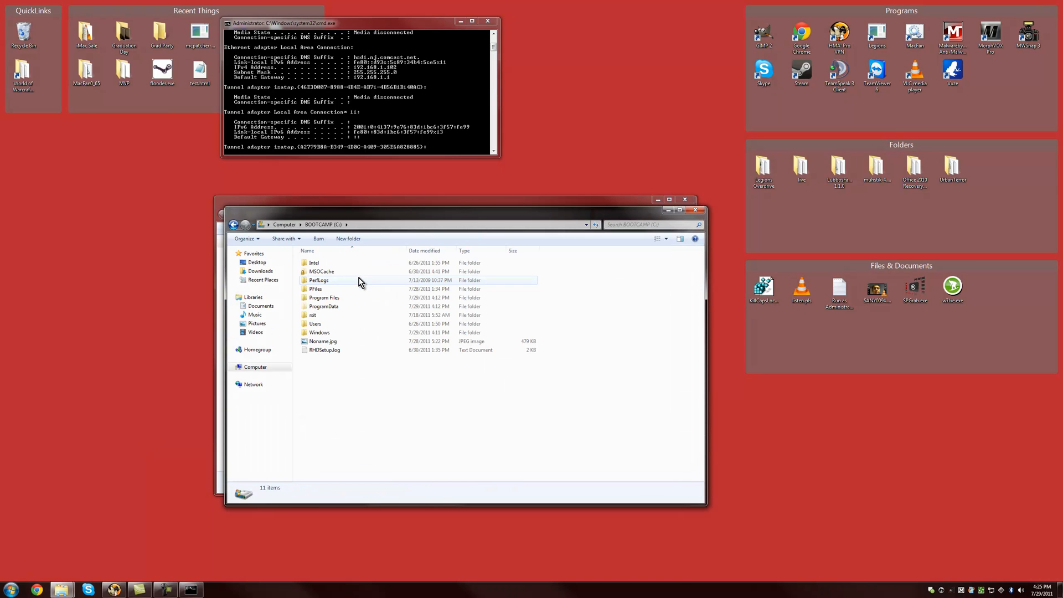
left_click(233, 224)
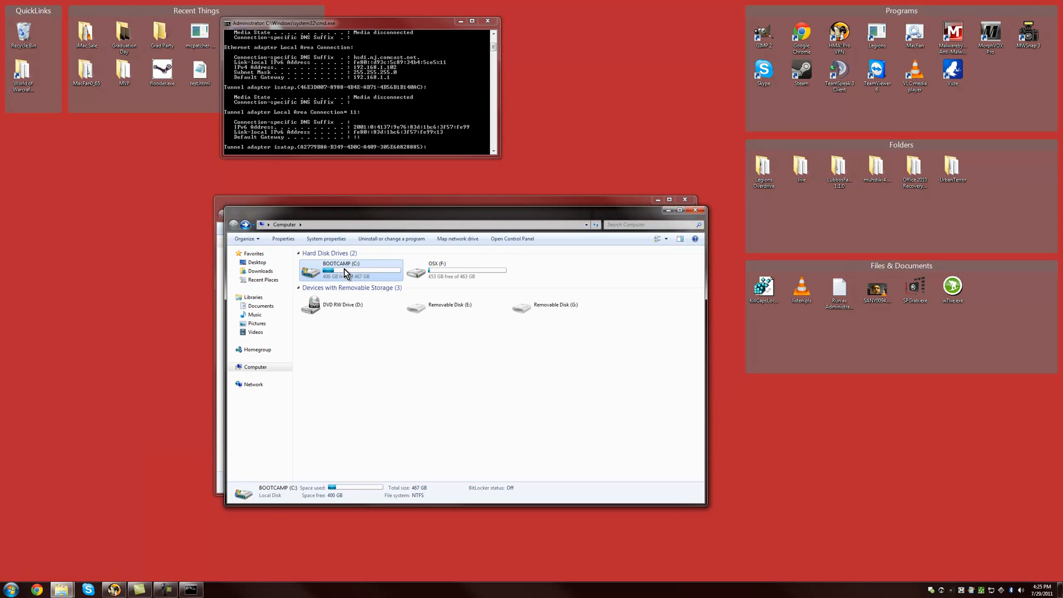
double_click(347, 278)
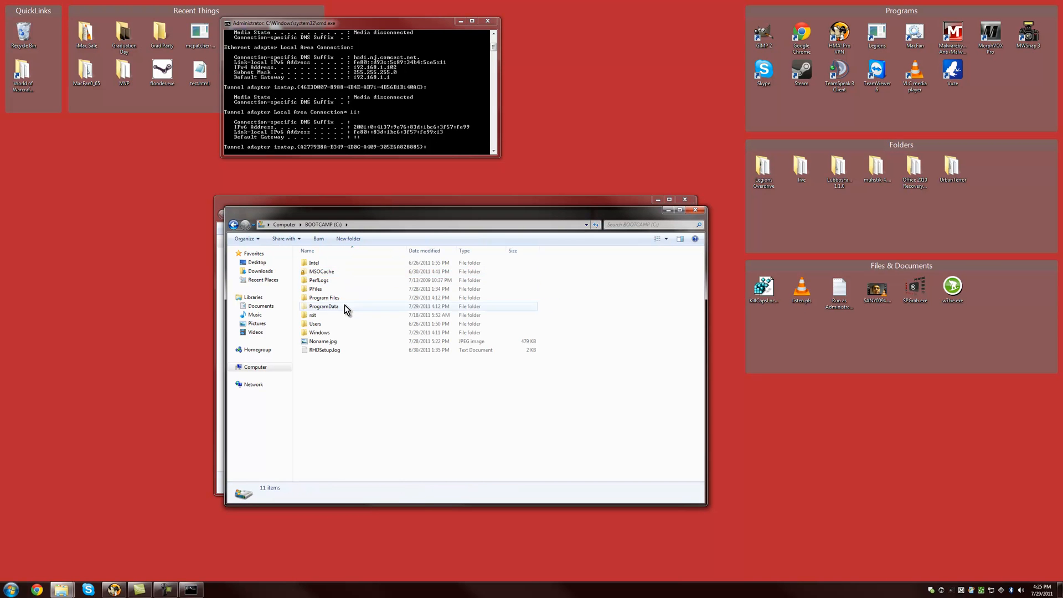
double_click(334, 298)
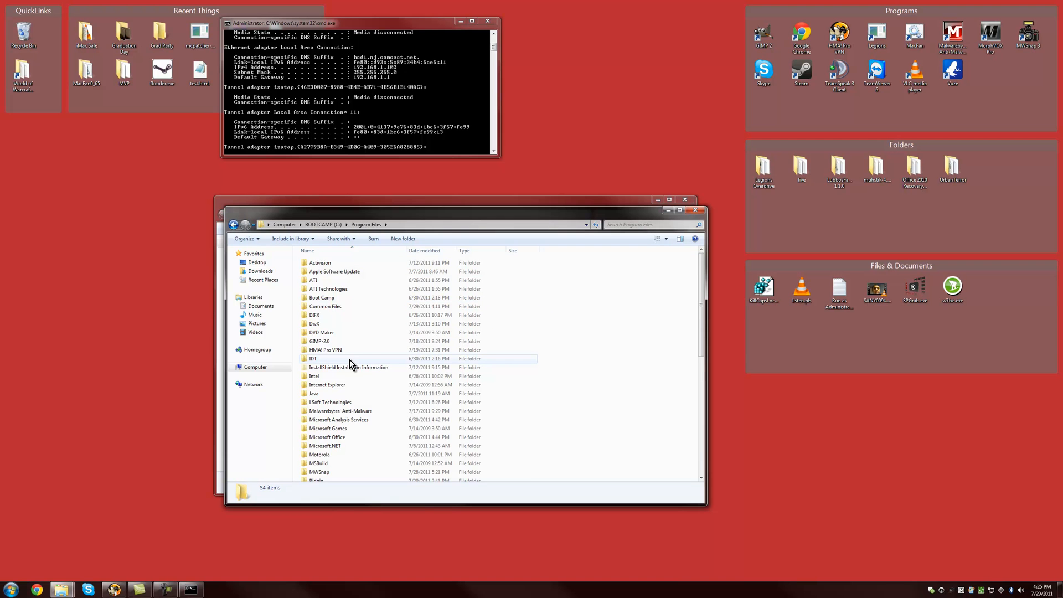
scroll(350, 362, "down", 7)
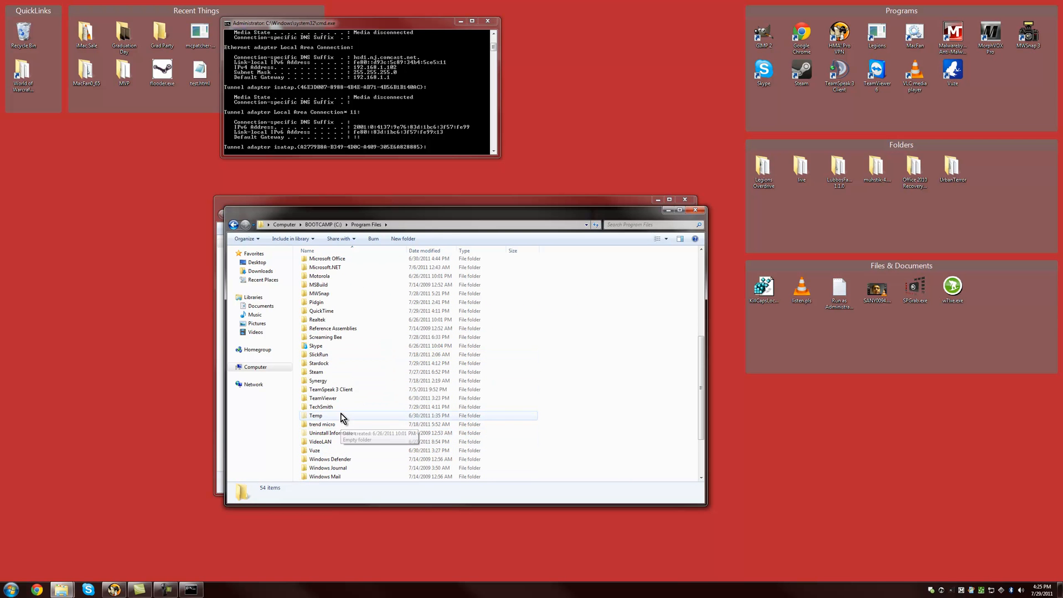
scroll(341, 414, "down", 2)
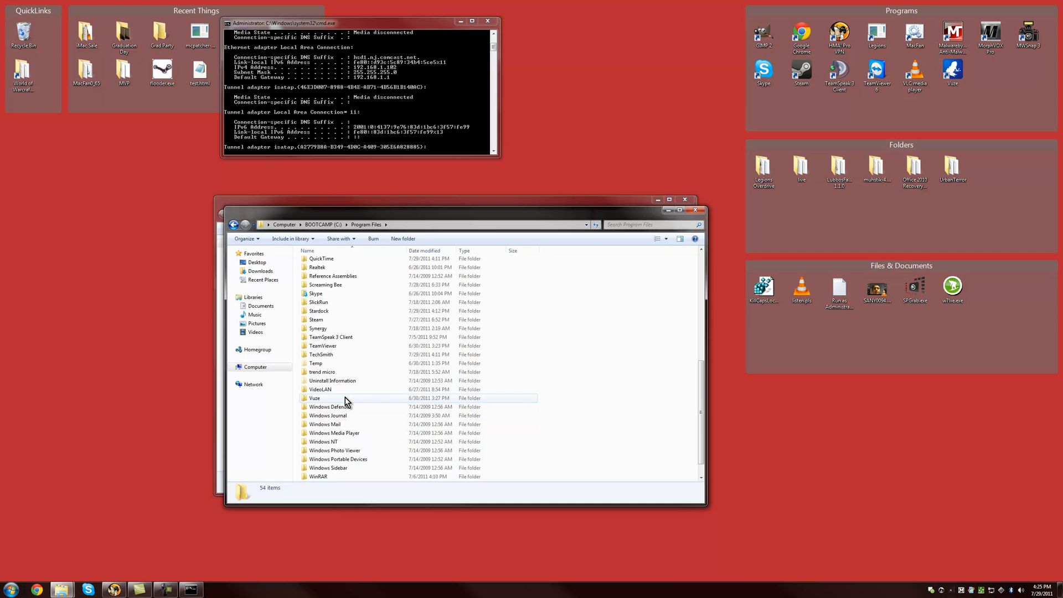
left_click(699, 211)
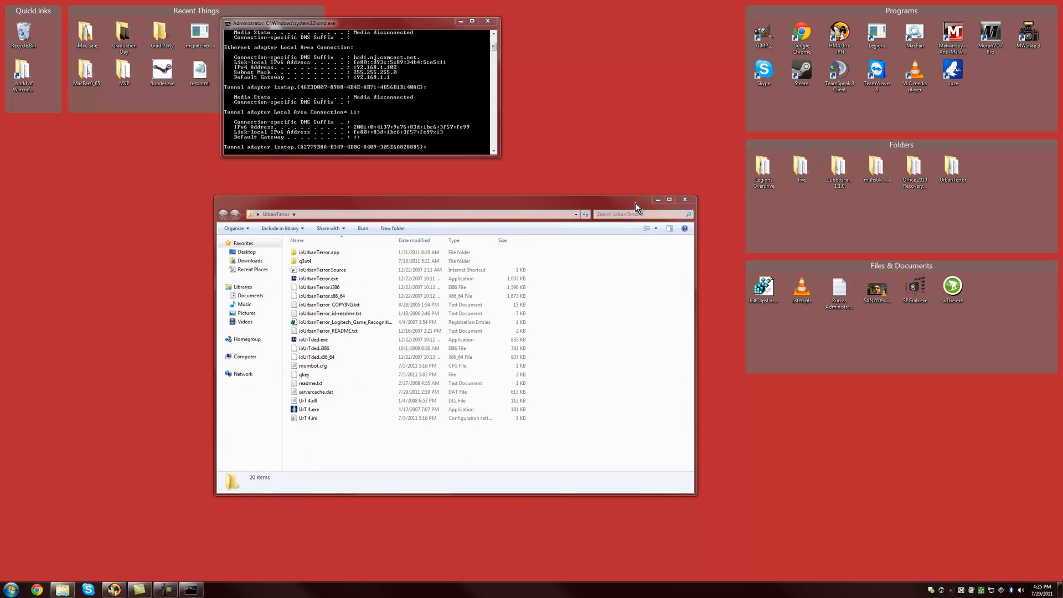
left_click_drag(636, 203, 645, 192)
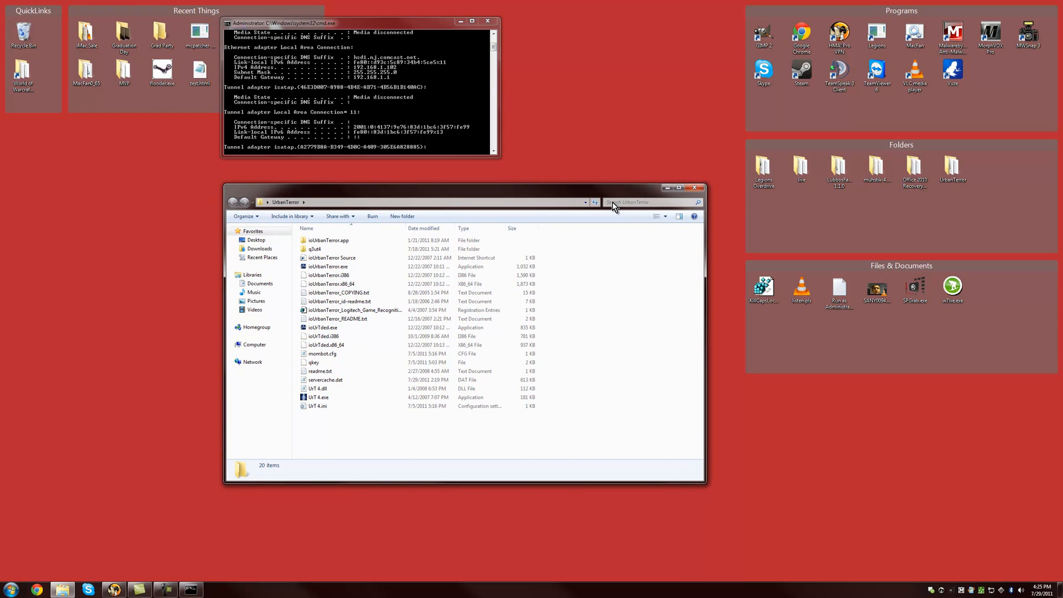
Open q3ut4\server.cfg with Notepad via Open with, and maximize the Notepad window.
double_click(373, 250)
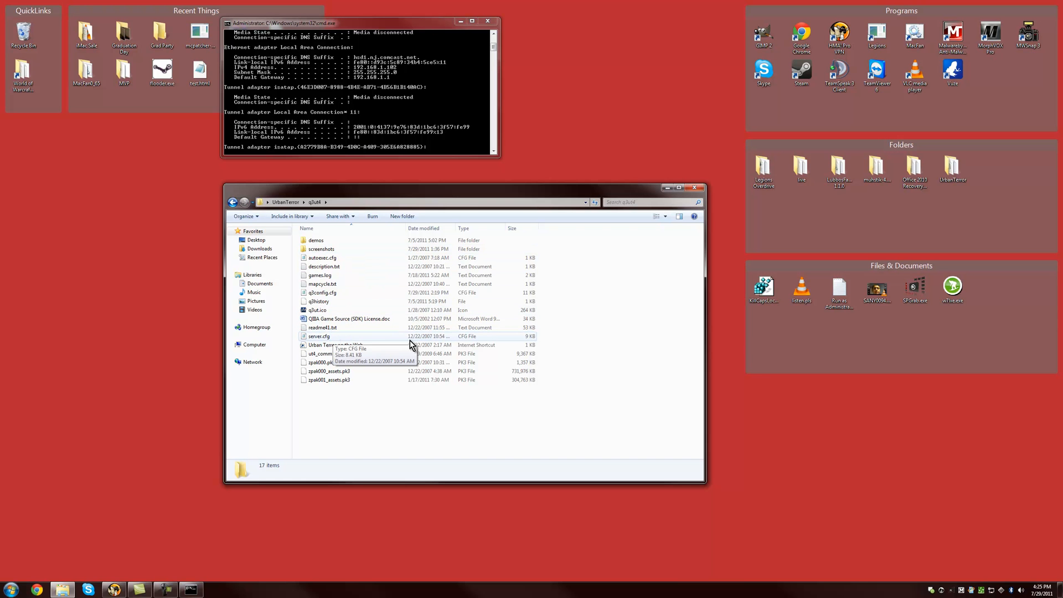
right_click(347, 342)
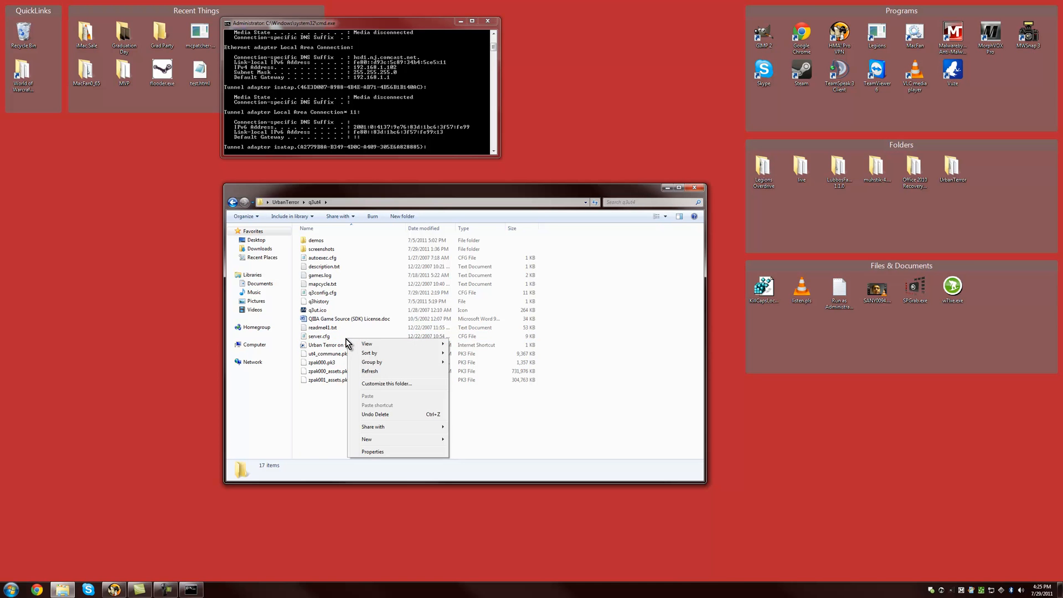
left_click(327, 337)
right_click(330, 337)
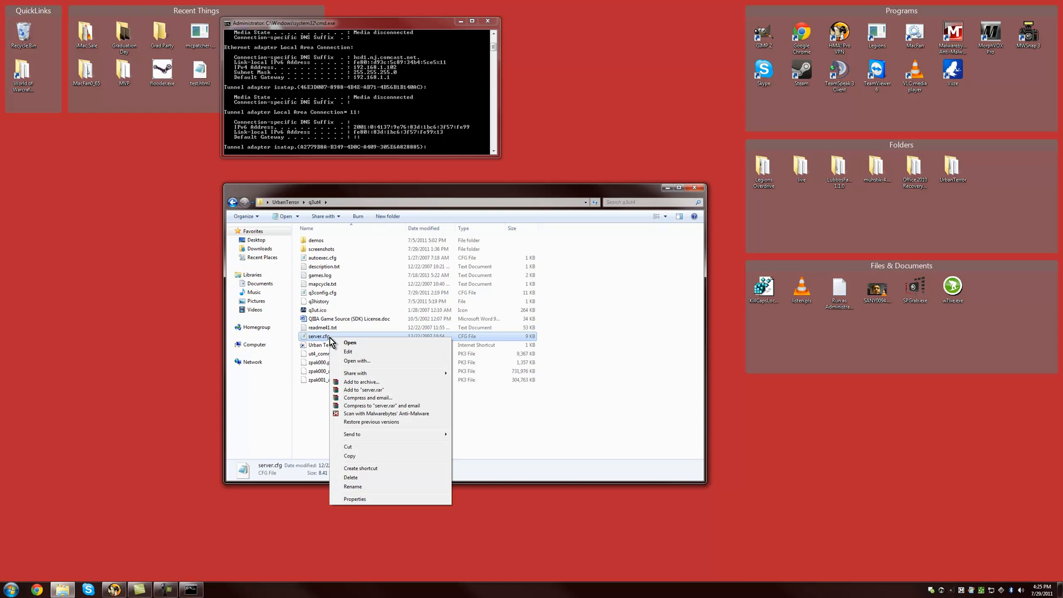
left_click(360, 360)
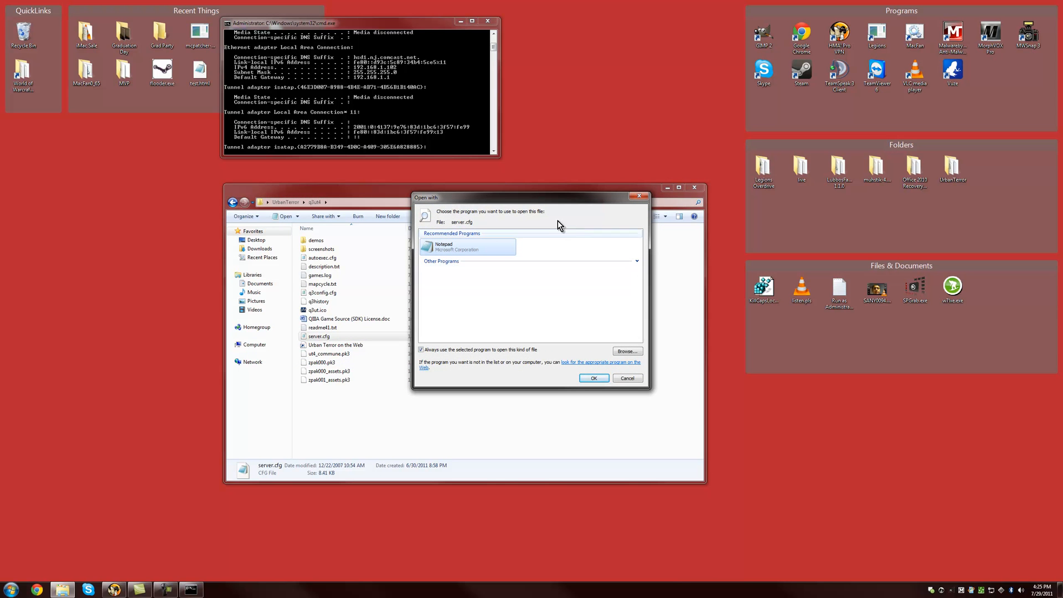
left_click_drag(534, 200, 506, 240)
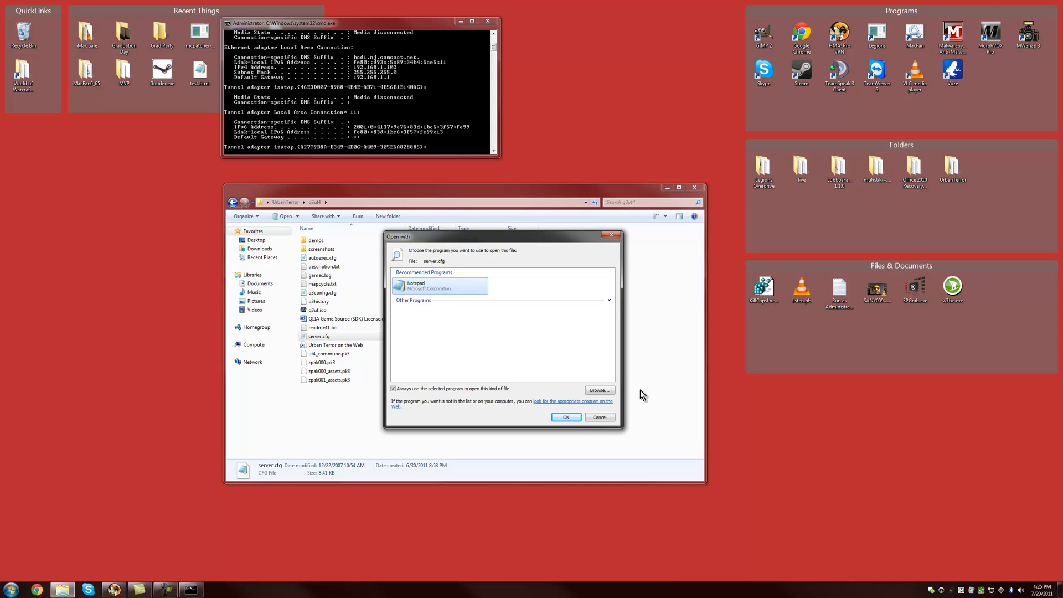
left_click(566, 418)
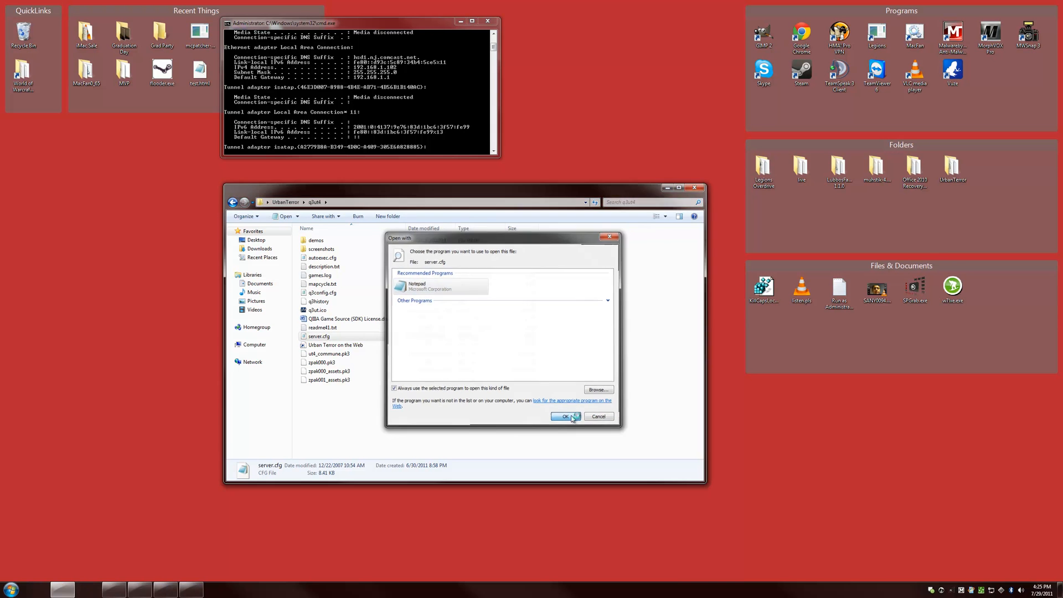
left_click_drag(946, 326, 1015, 541)
left_click(988, 192)
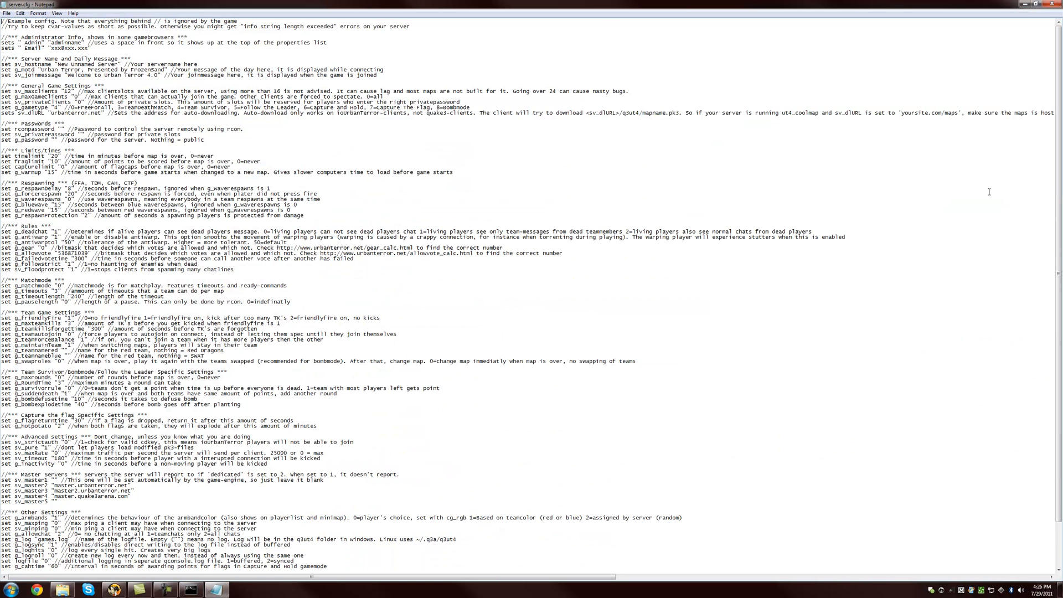
Restore and shrink Notepad, then replace the 'adminname' placeholder with the admin's name.
left_click(1035, 4)
left_click_drag(1018, 540, 756, 409)
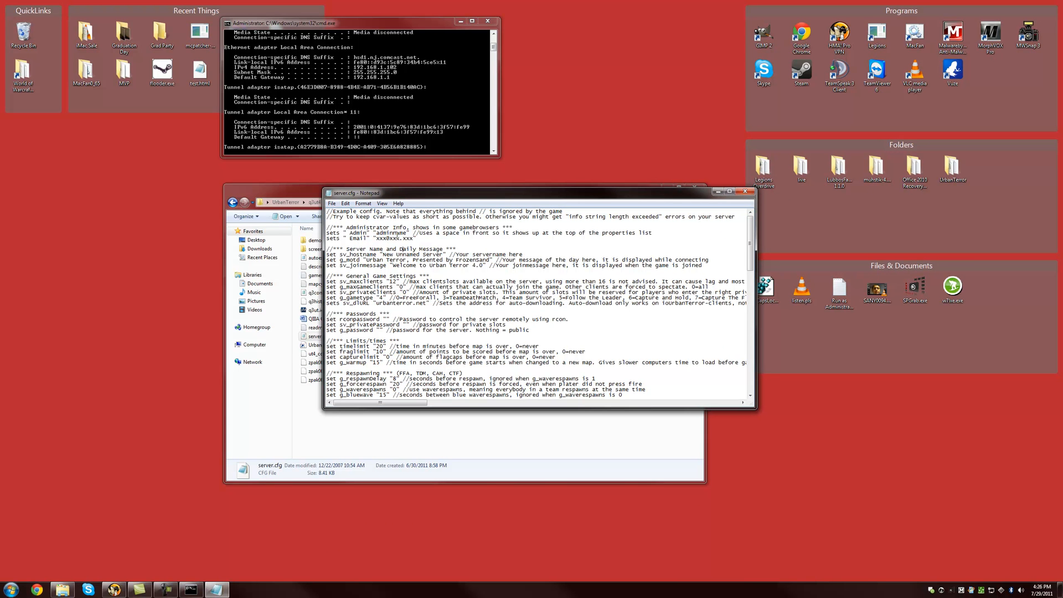
left_click_drag(406, 233, 377, 233)
key("BackSpace")
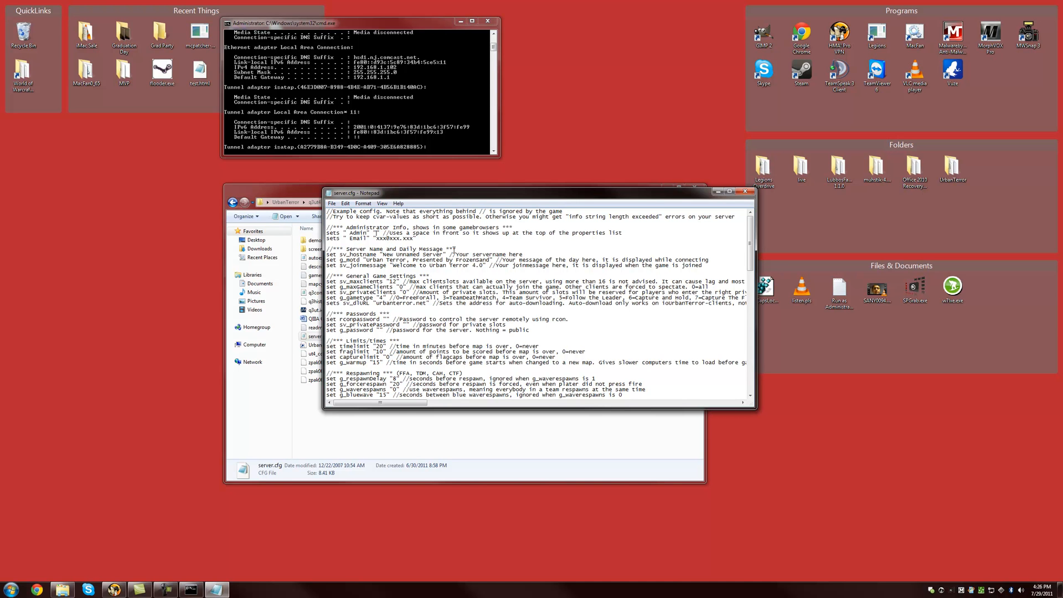
type("Oakly")
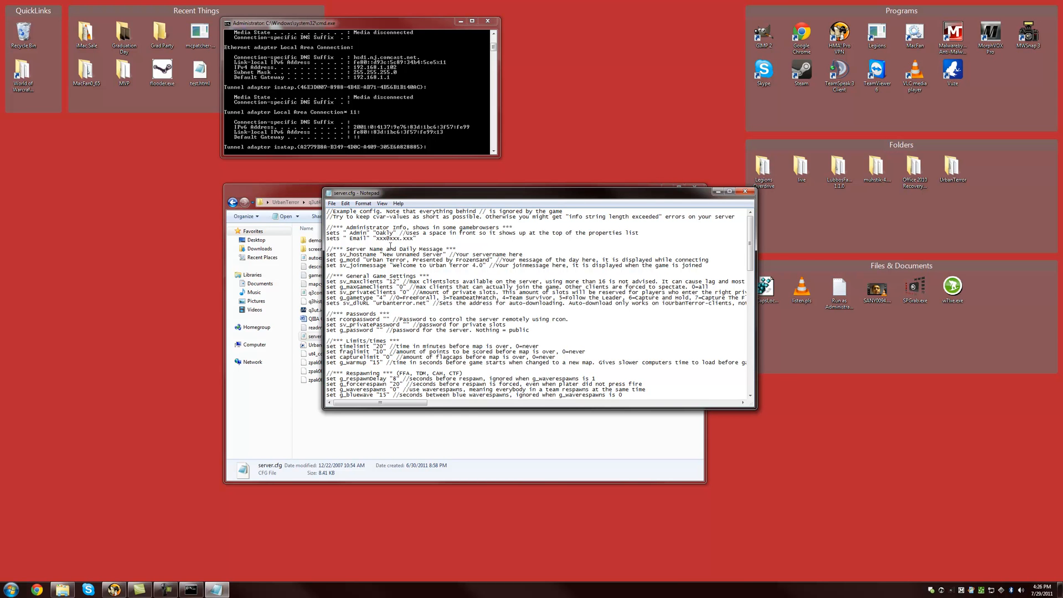
Replace the placeholder e-mail with the admin's e-mail address and select the New Unnamed Server name.
left_click_drag(375, 237, 413, 238)
left_click_drag(341, 256, 444, 255)
left_click(403, 255)
Set sv_hostname to 'Intense Computing Server' and g_motd to 'Kick SOME @$$!'.
type("T")
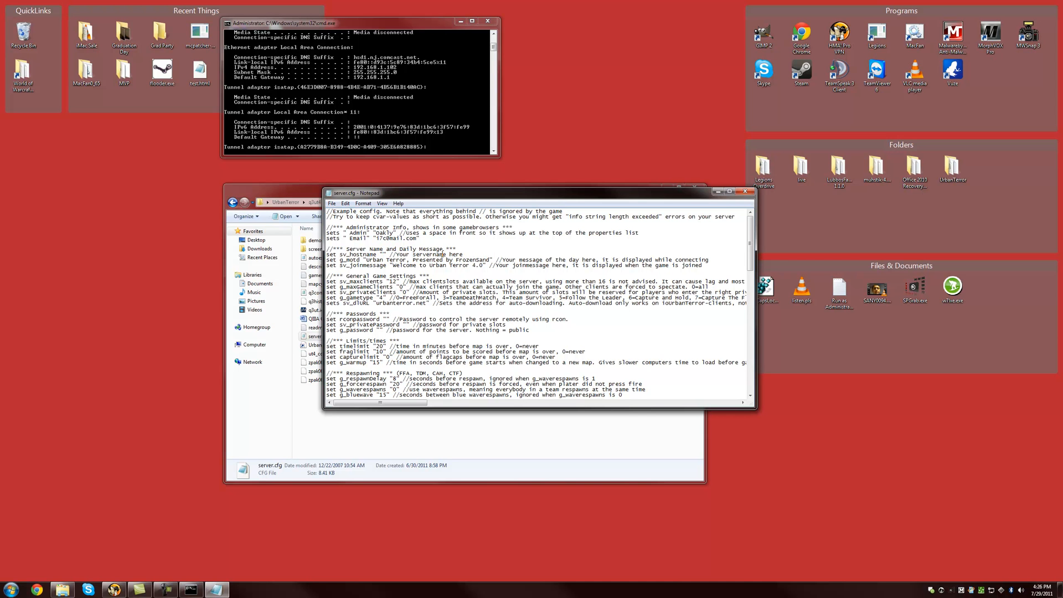
type("Intense Computing Server")
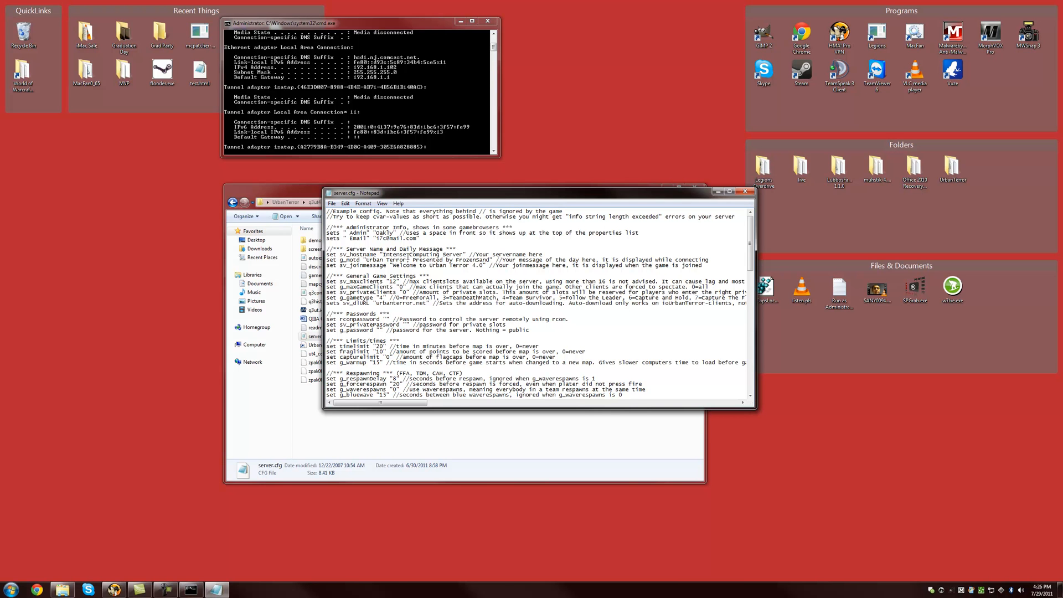
left_click_drag(366, 260, 490, 260)
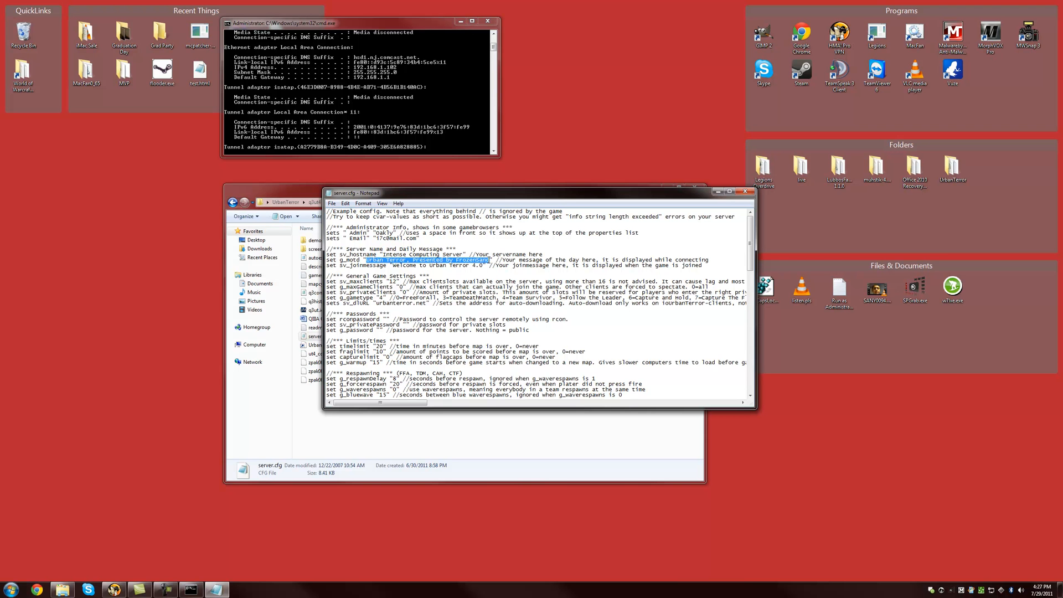
key("BackSpace")
type("Kick S")
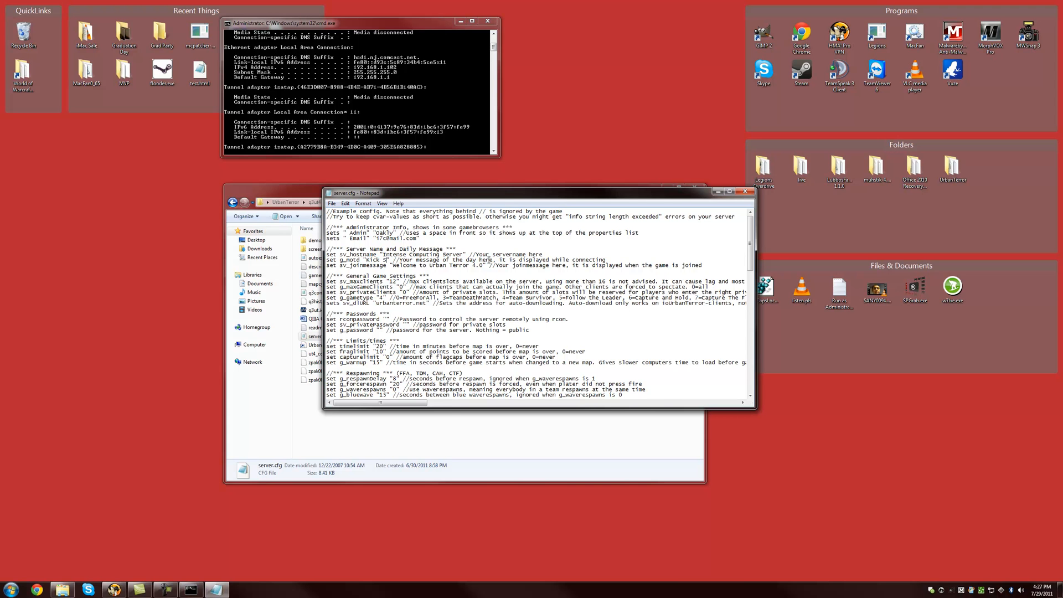
type("OMW")
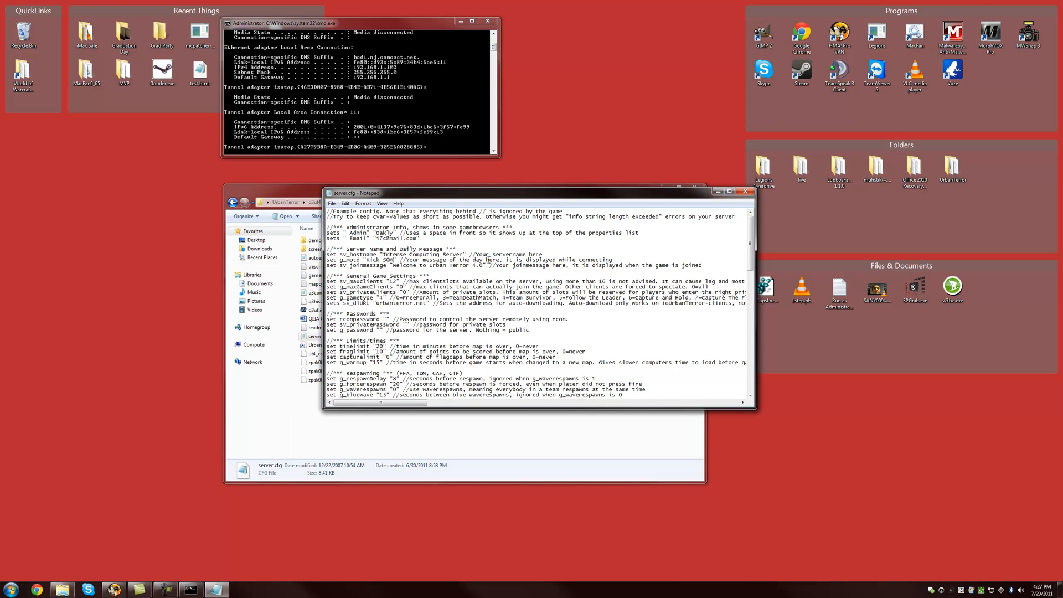
key("BackSpace")
type("E @")
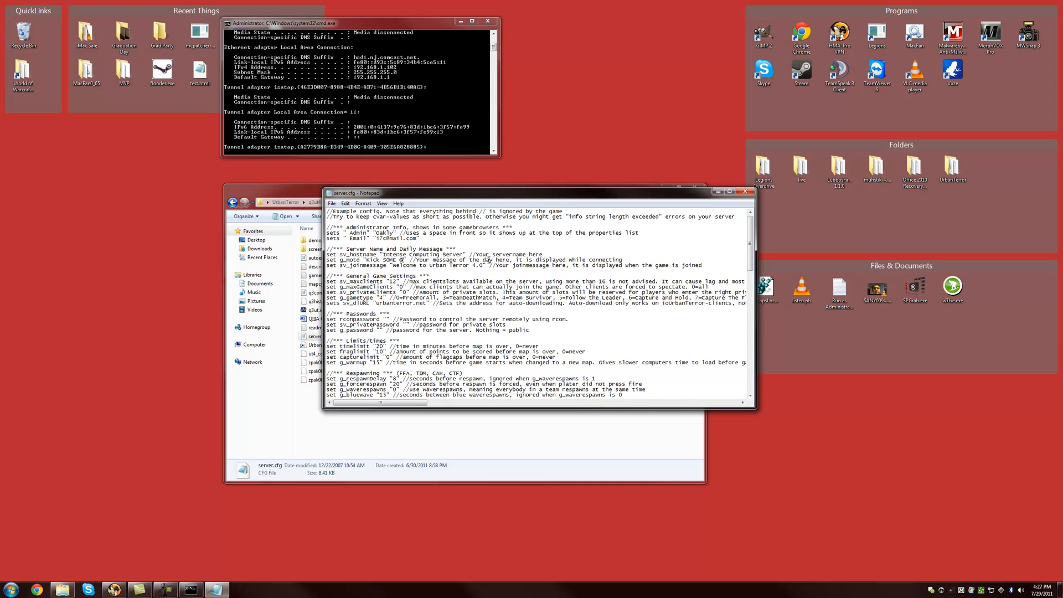
type("$$")
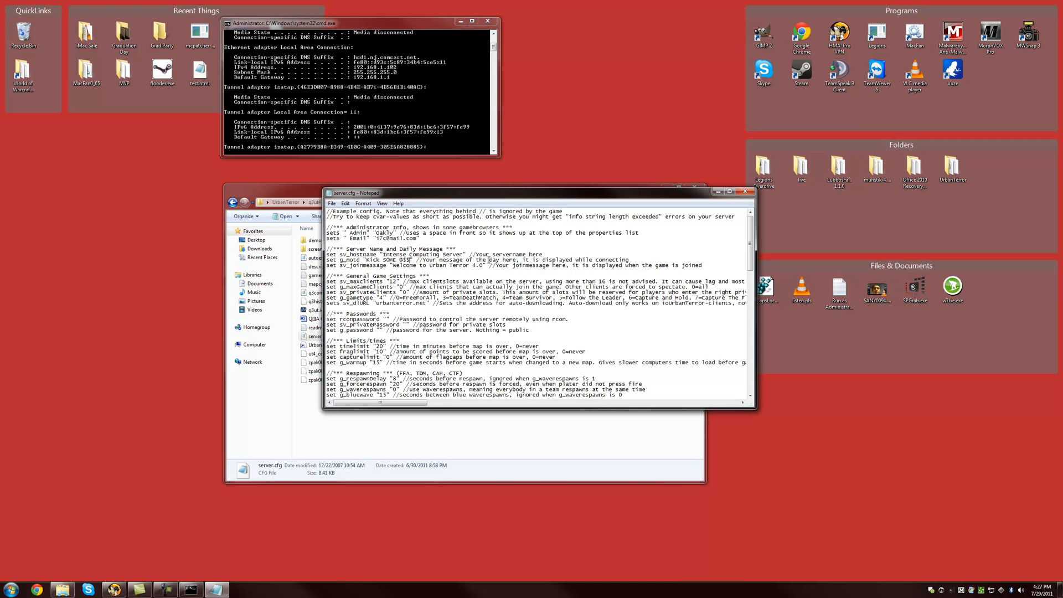
type("!")
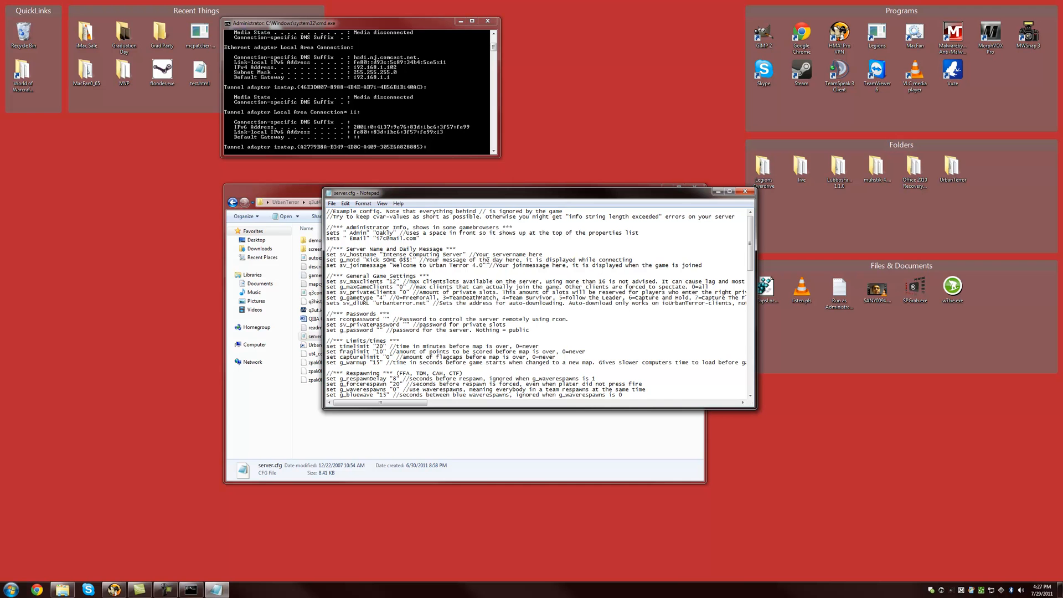
Copy the g_motd text 'Kick SOME @$$!' over the sv_joinmessage value.
left_click_drag(414, 260, 485, 266)
right_click(367, 259)
left_click(396, 286)
right_click(473, 267)
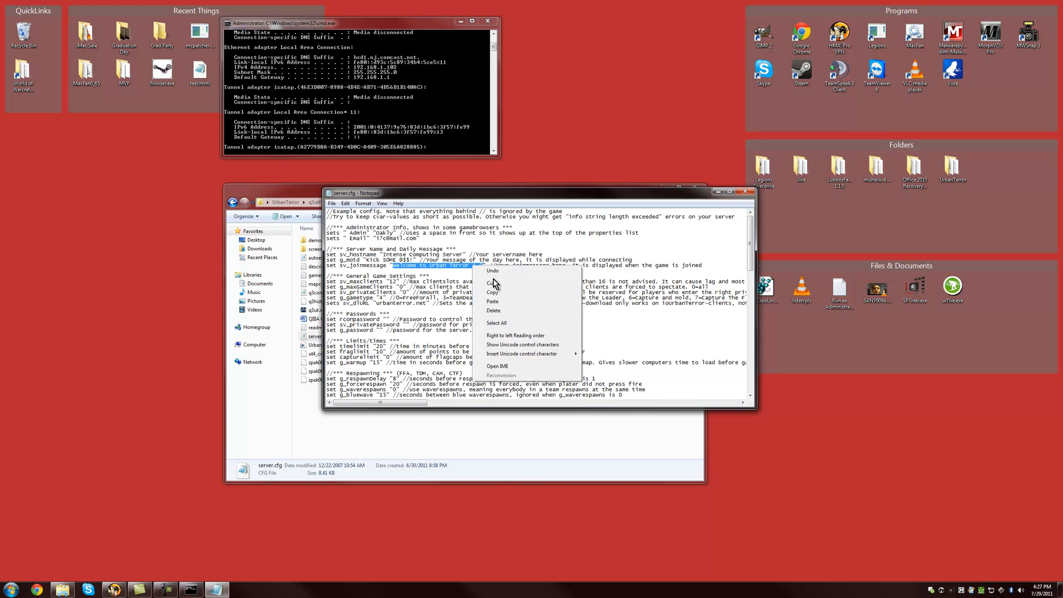
left_click(493, 301)
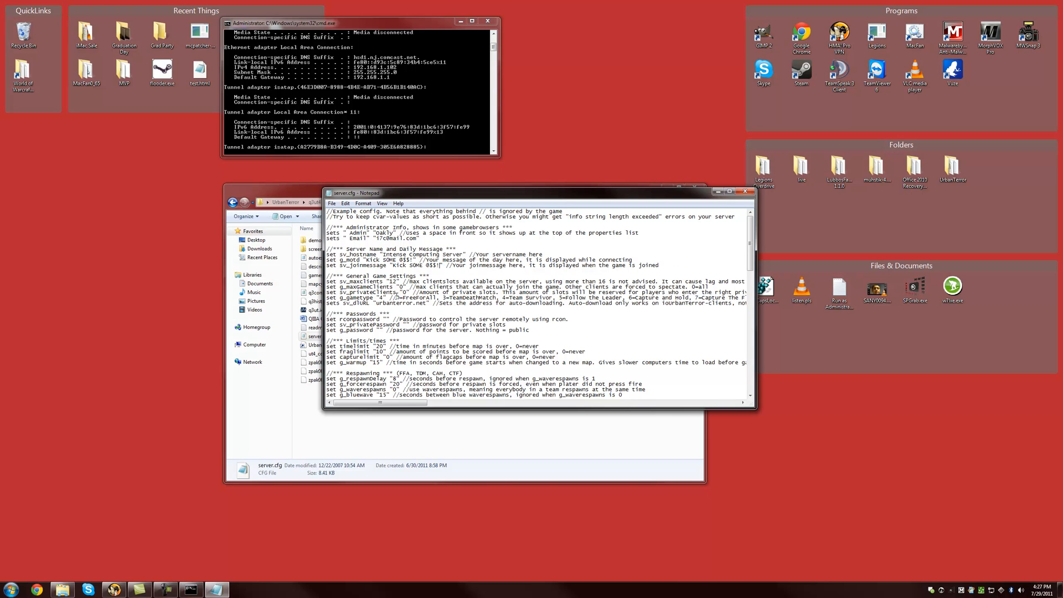
Set sv_maxclients to 15 and g_maxGameClients to 12.
left_click_drag(372, 280, 399, 277)
left_click(414, 280)
key("BackSpace")
key("BackSpace")
type("15")
key("BackSpace")
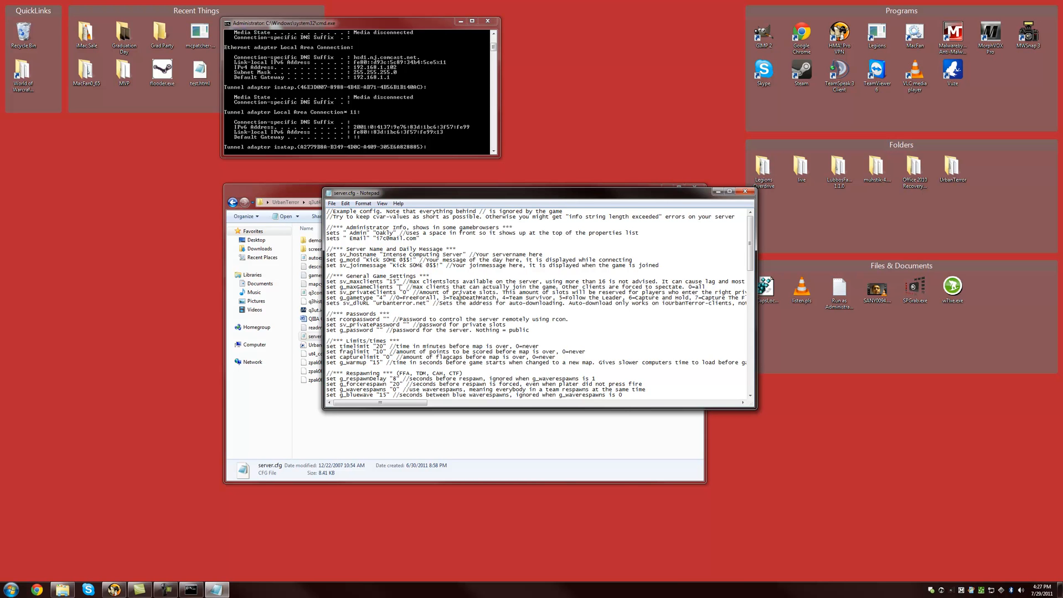
type("12")
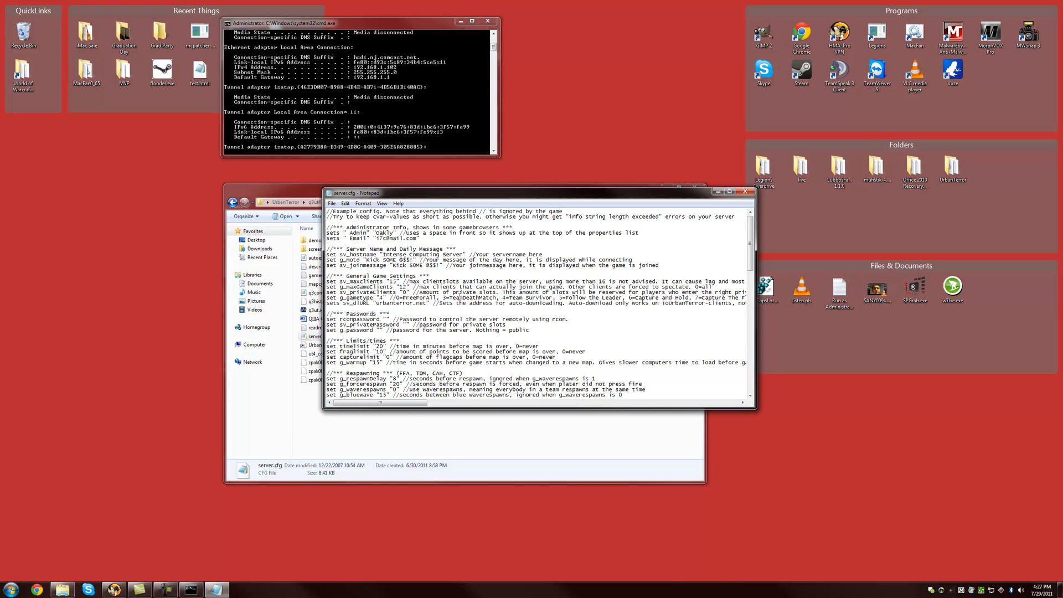
Read through the g_gametype options and select the current game type value 4.
left_click_drag(391, 297, 519, 298)
left_click(523, 298)
left_click_drag(393, 405, 424, 401)
left_click(446, 299)
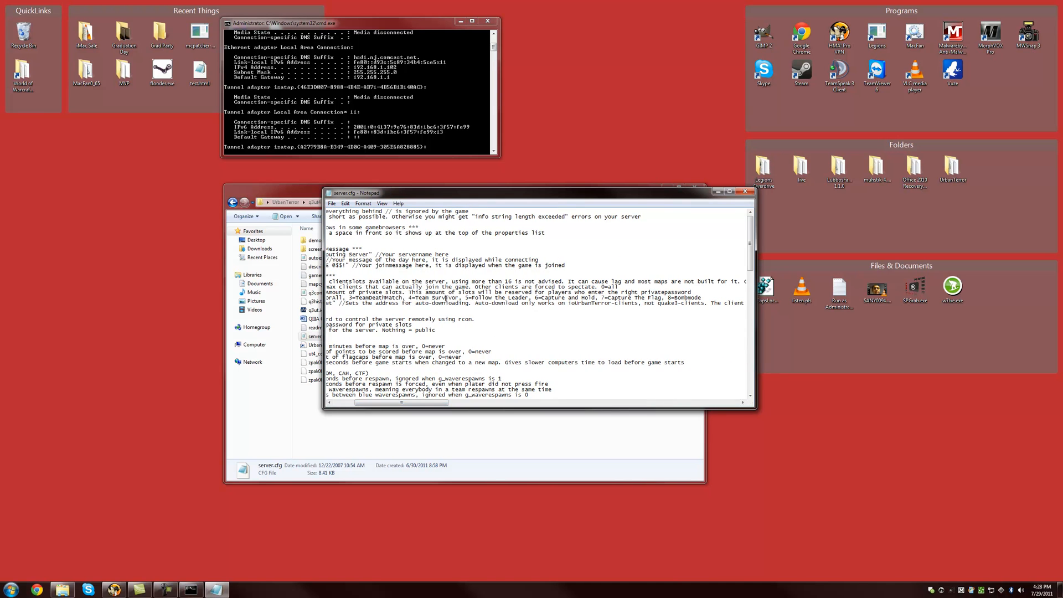
left_click_drag(671, 299, 606, 296)
left_click(606, 296)
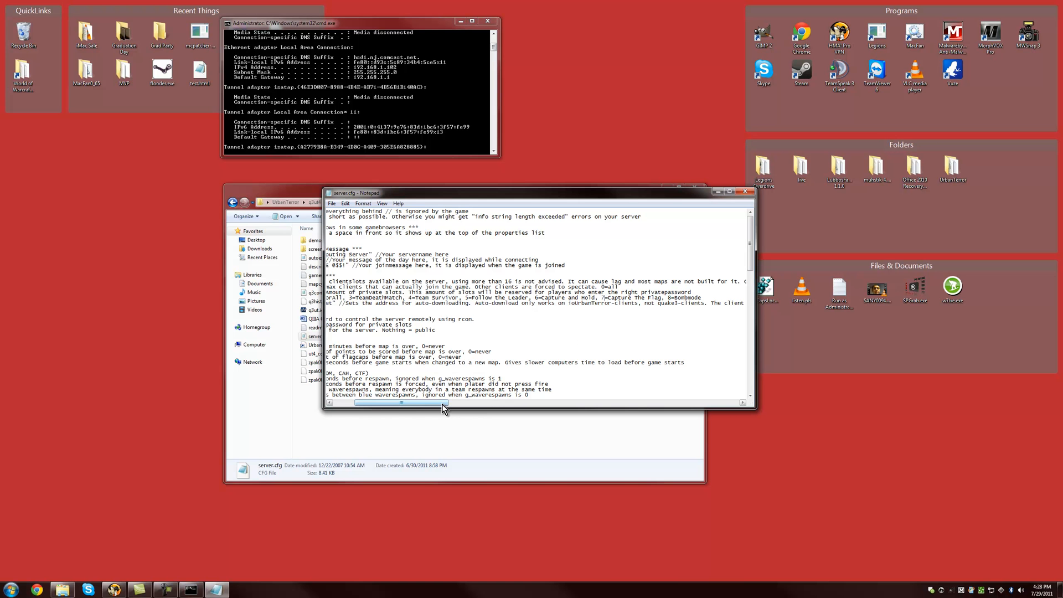
left_click_drag(441, 404, 418, 402)
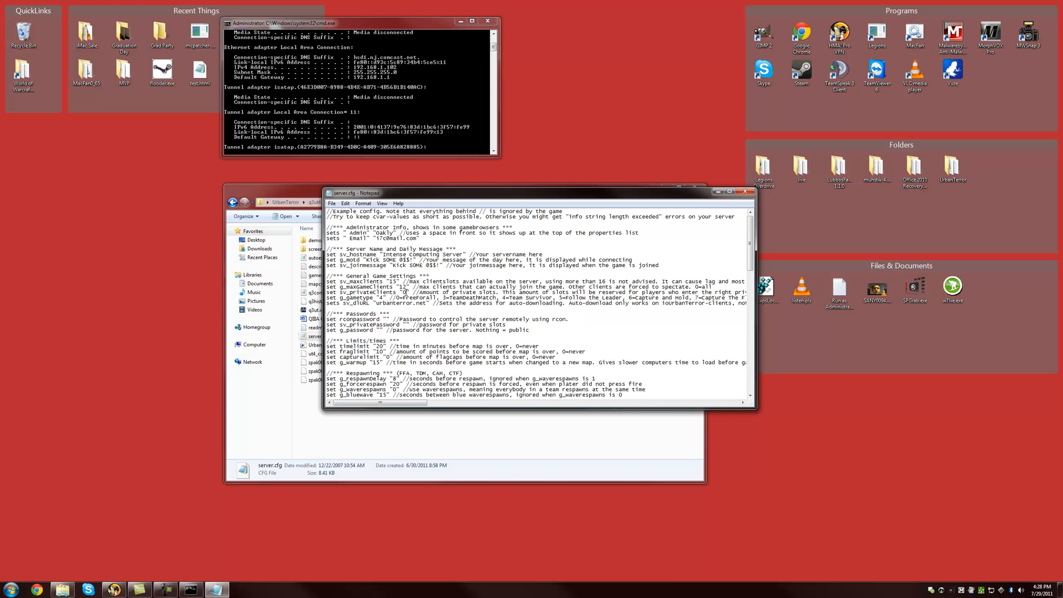
left_click_drag(386, 298, 380, 298)
Enter the remote console password between the rconpassword quotes, correcting a typo.
left_click(386, 319)
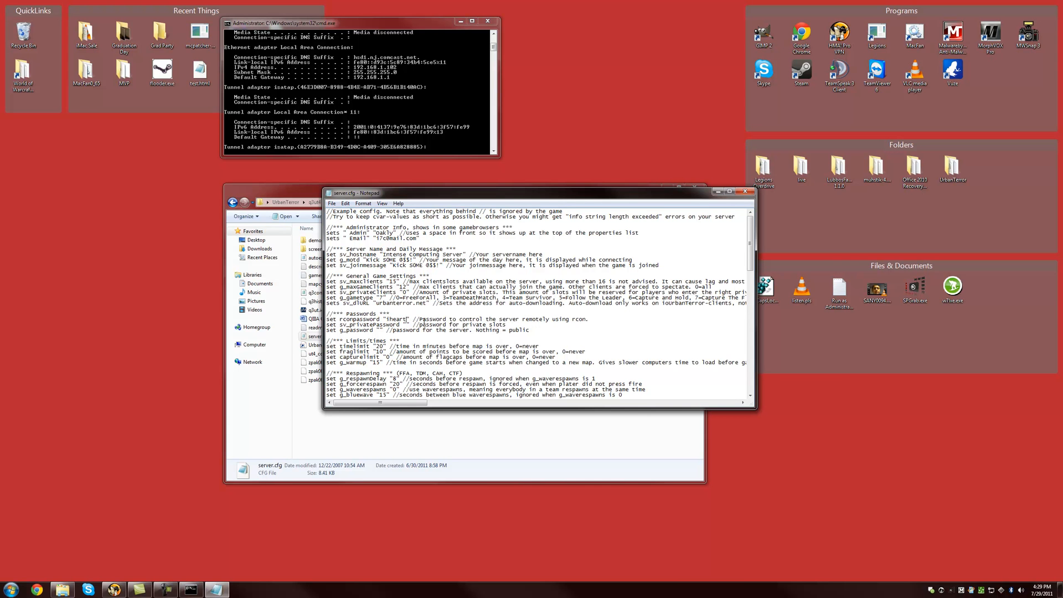
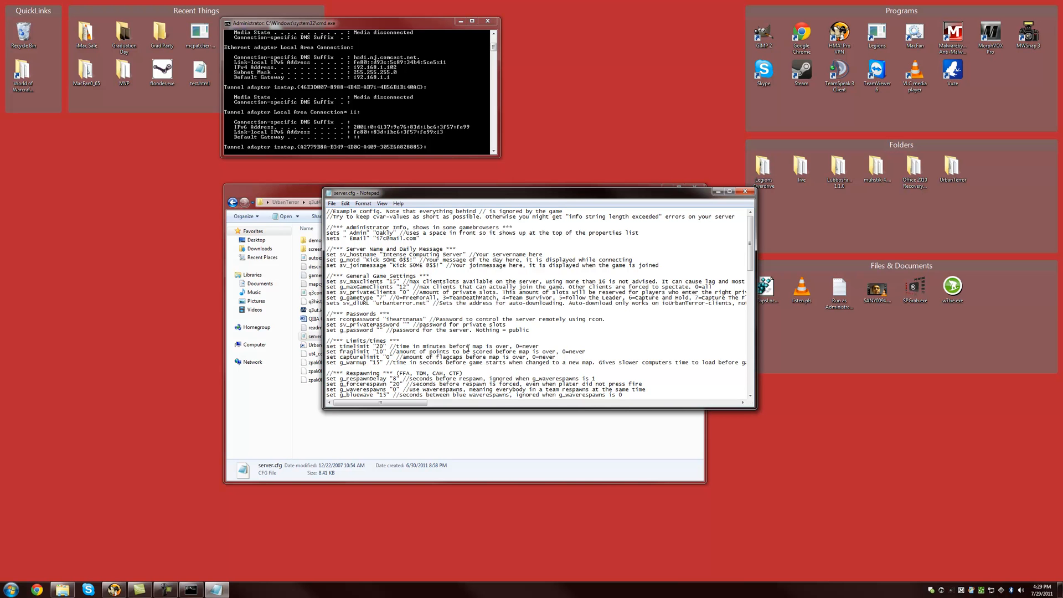
scroll(468, 348, "down", 2)
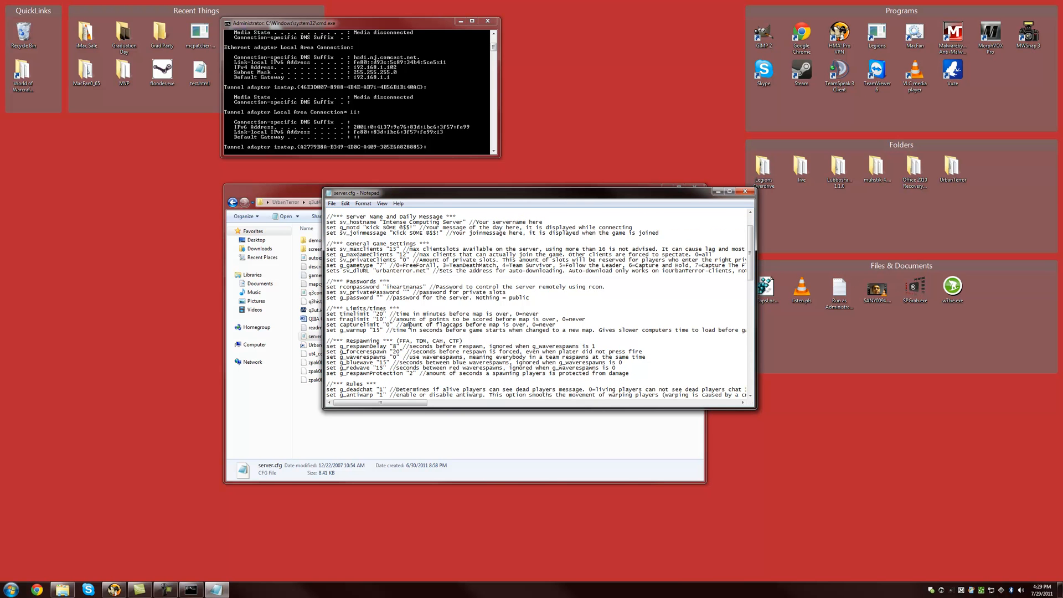
scroll(407, 325, "down", 1)
scroll(398, 330, "down", 1)
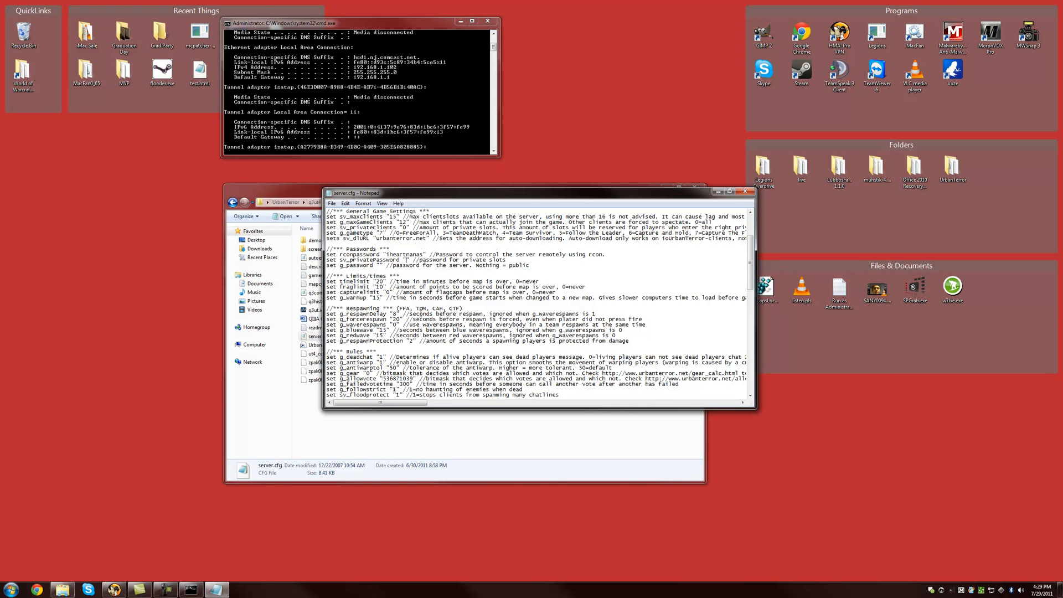
left_click_drag(410, 314, 460, 314)
left_click(408, 314)
scroll(424, 353, "down", 3)
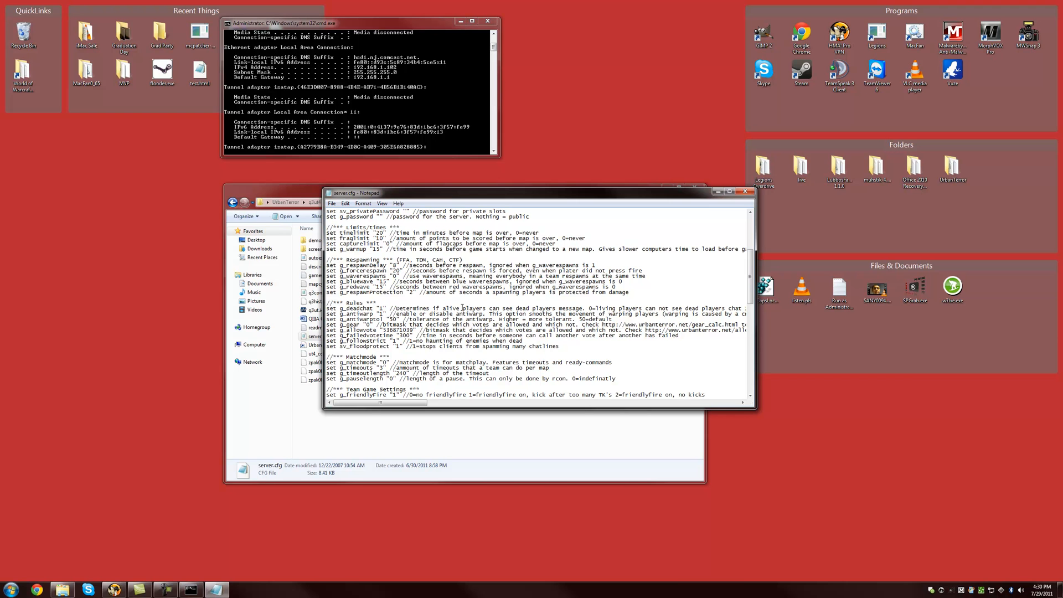
left_click_drag(595, 308, 629, 308)
left_click(641, 309)
Select the gear calculator URL in the g_gear comment line and copy it.
double_click(368, 325)
double_click(368, 324)
left_click(442, 325)
mouse_move(602, 325)
left_mouse_down()
mouse_move(448, 326)
mouse_move(737, 324)
mouse_move(602, 325)
left_mouse_up()
right_click(602, 325)
left_click(631, 352)
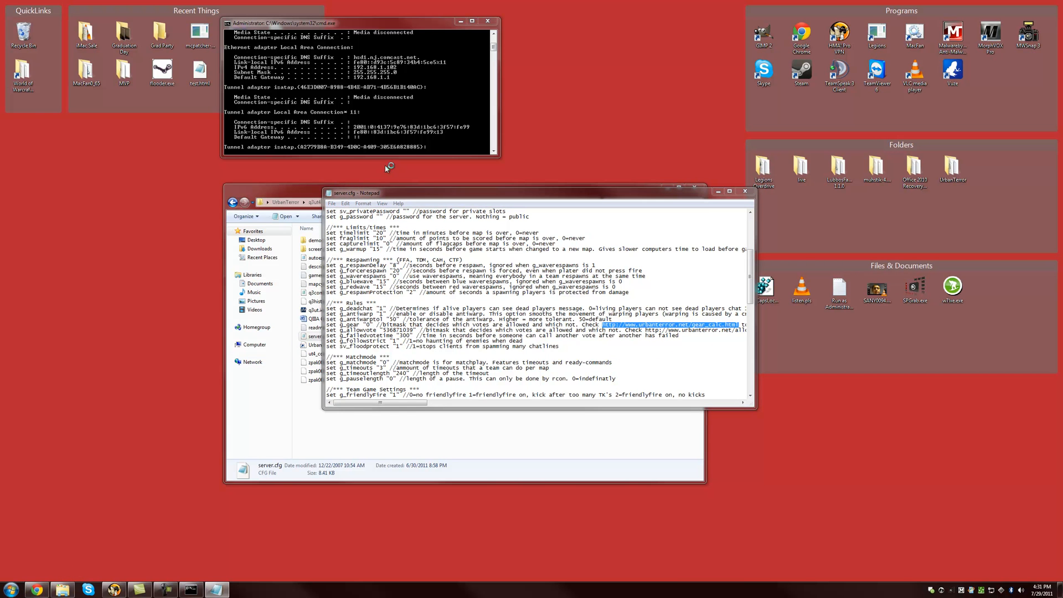
Paste the link into Chrome's address bar, load the docs page, and focus the g_gear field.
right_click(324, 202)
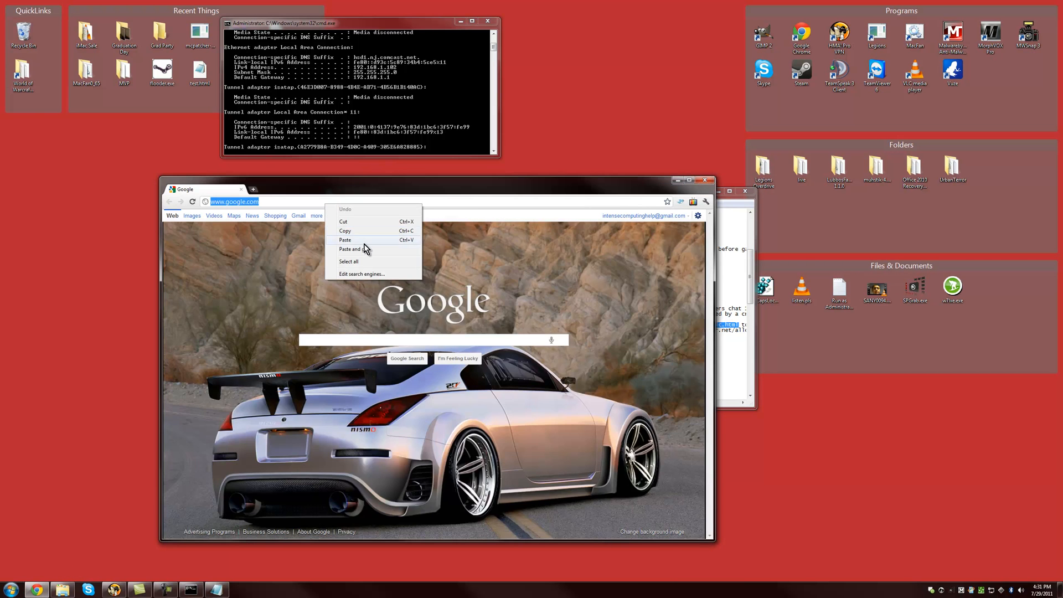
left_click(363, 249)
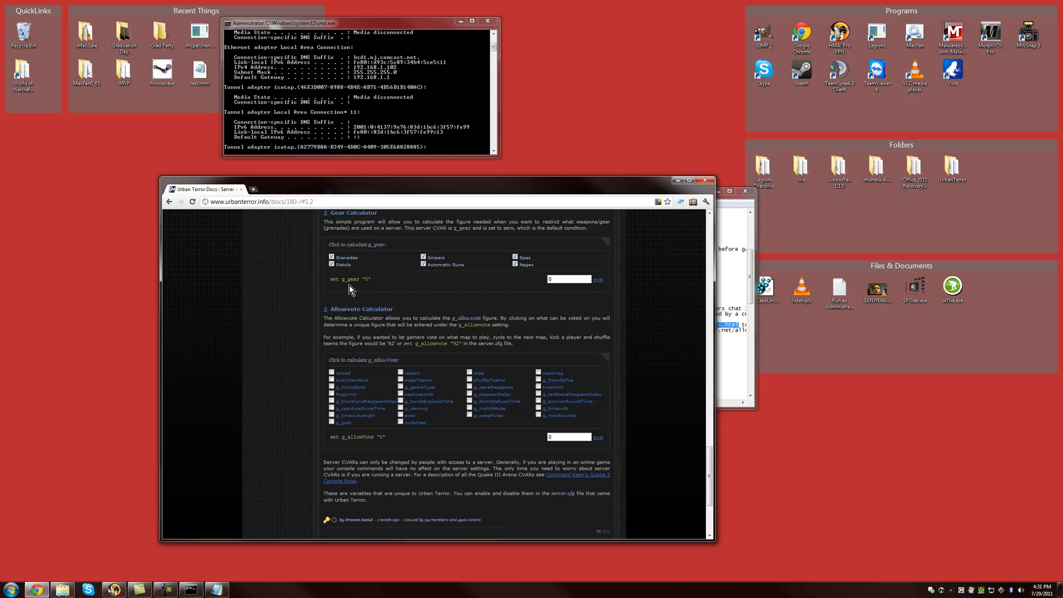
mouse_move(348, 244)
left_mouse_down()
mouse_move(382, 245)
mouse_move(359, 245)
left_mouse_up()
left_click(390, 245)
left_click(354, 245)
left_click(569, 279)
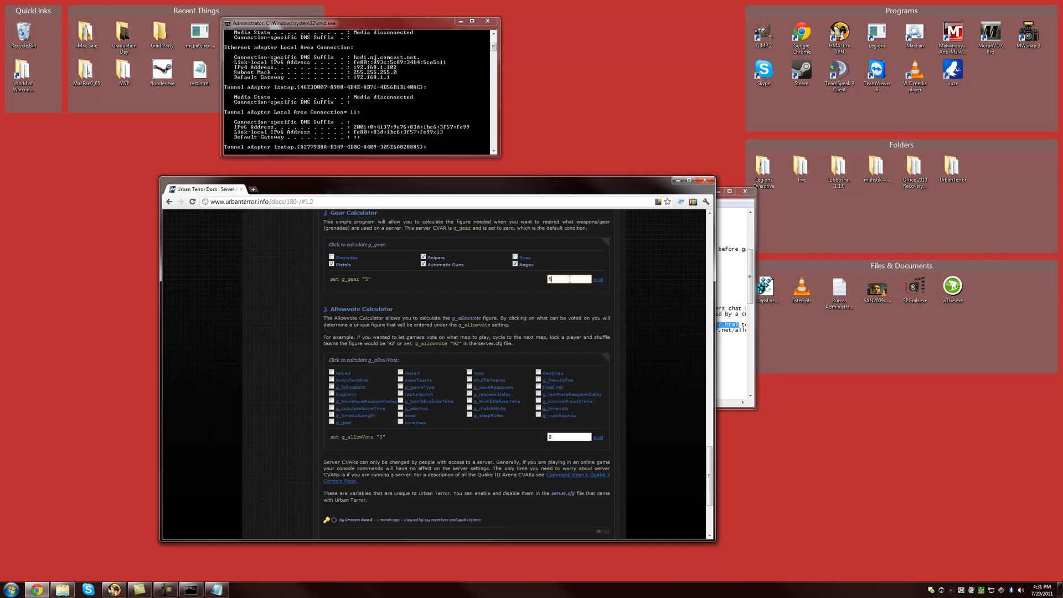
Toggle the Negev, Grenades and Automatic Guns checkboxes until the g_gear value reads 4.
double_click(551, 279)
left_click(514, 264)
left_click(423, 264)
left_click(331, 257)
left_click(423, 264)
double_click(549, 279)
right_click(548, 280)
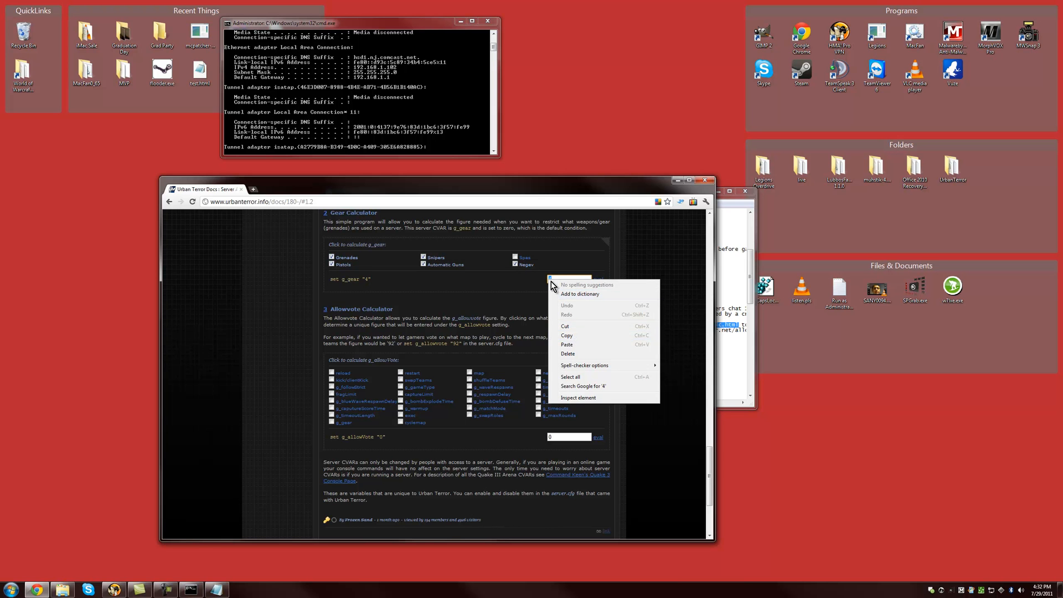
left_click(560, 277)
Replace server.cfg's g_gear value 0 with 4, then switch back to Chrome.
left_click(746, 341)
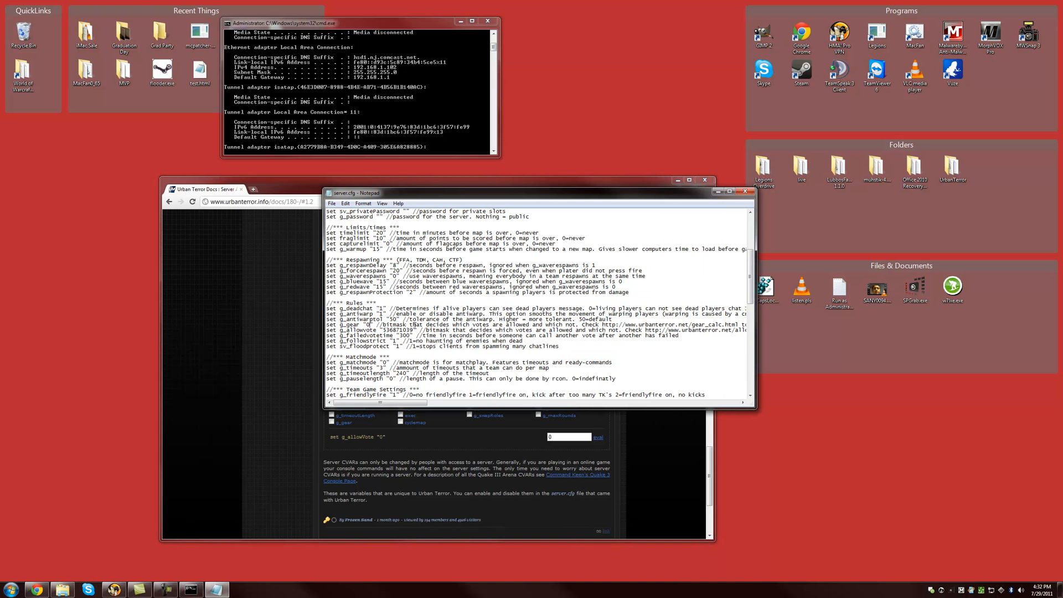
double_click(367, 325)
key("ctrl+v")
key("alt+Tab")
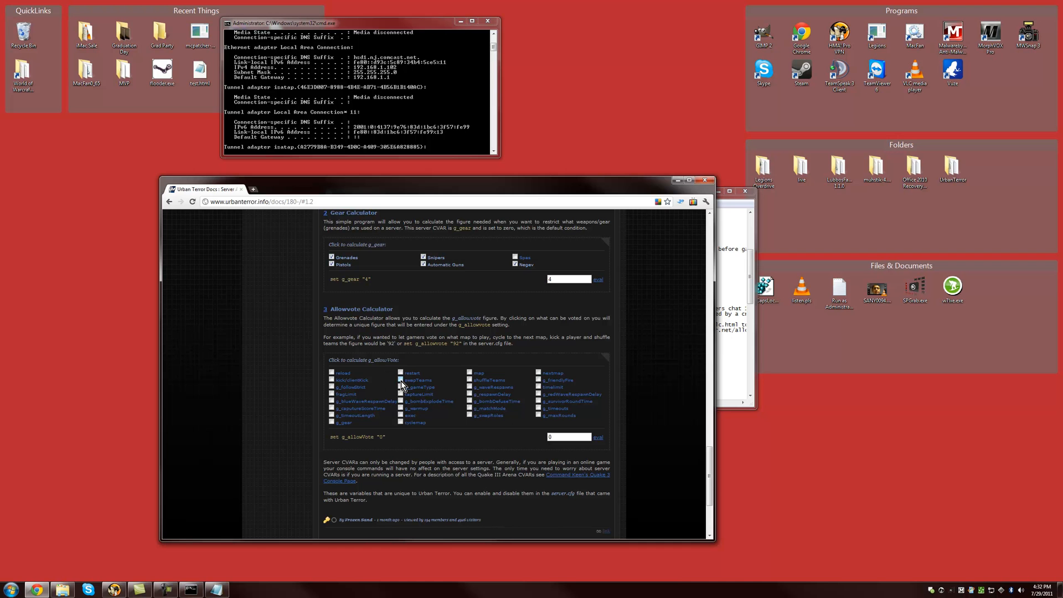
Allow kick, g_gear, restart and cyclemap votes, select the g_allowVote number, and return to Notepad.
left_click(331, 380)
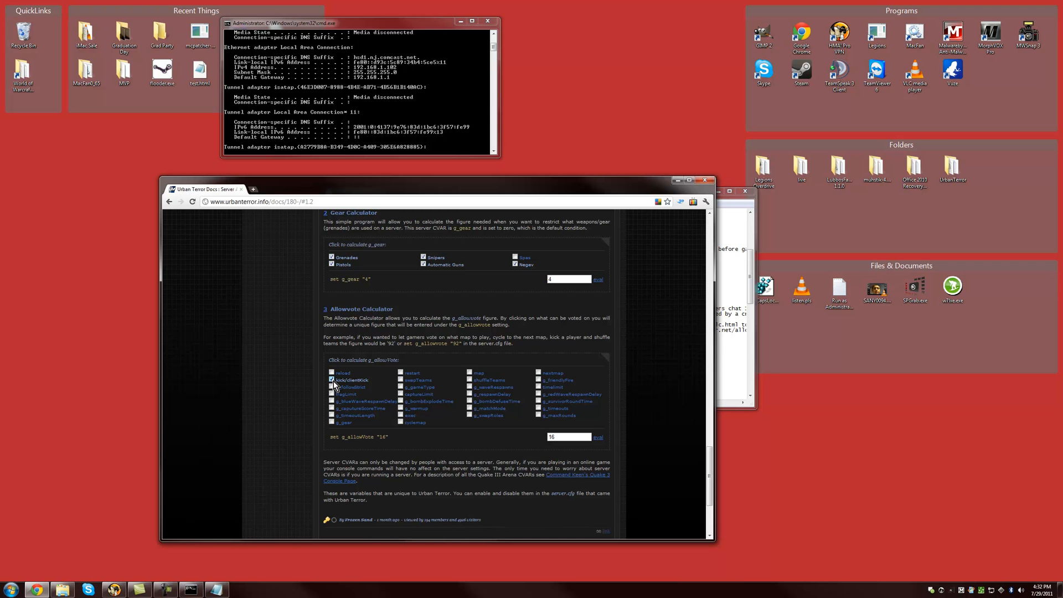
left_click(332, 421)
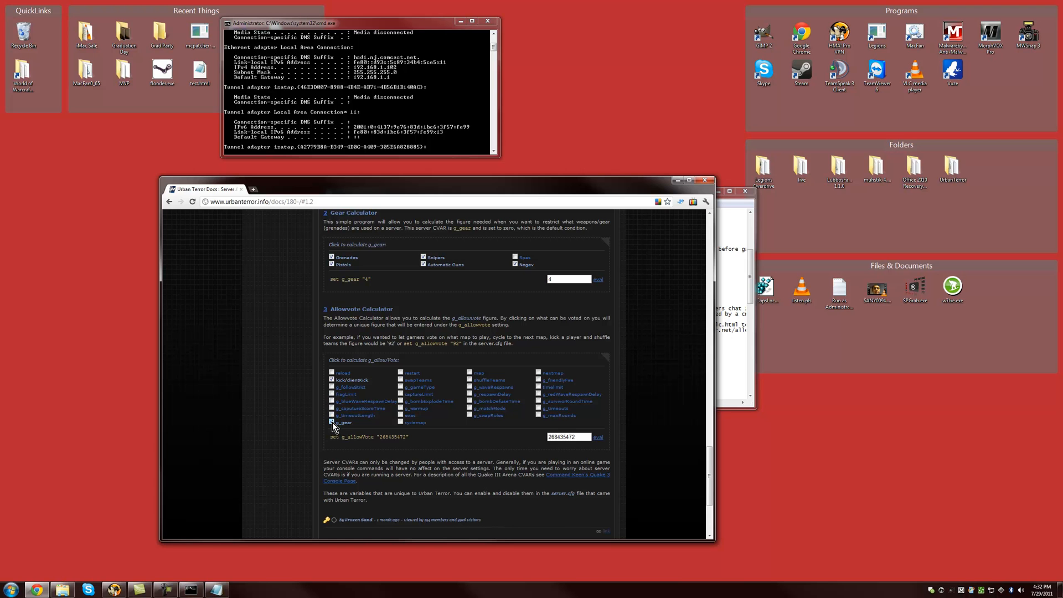
left_click(401, 373)
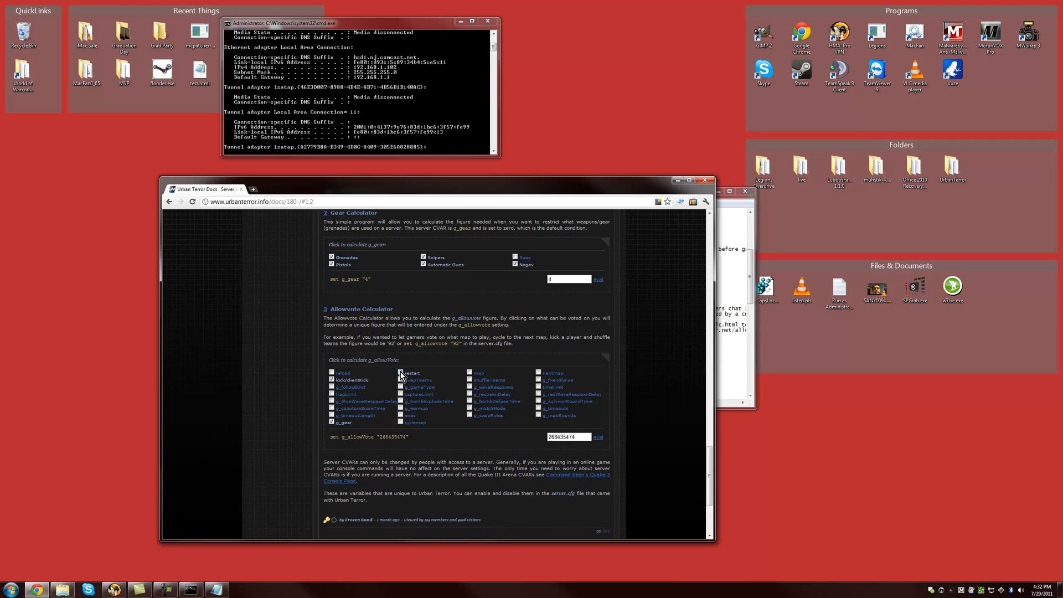
left_click(401, 423)
left_click_drag(579, 437, 547, 438)
key("alt+Tab")
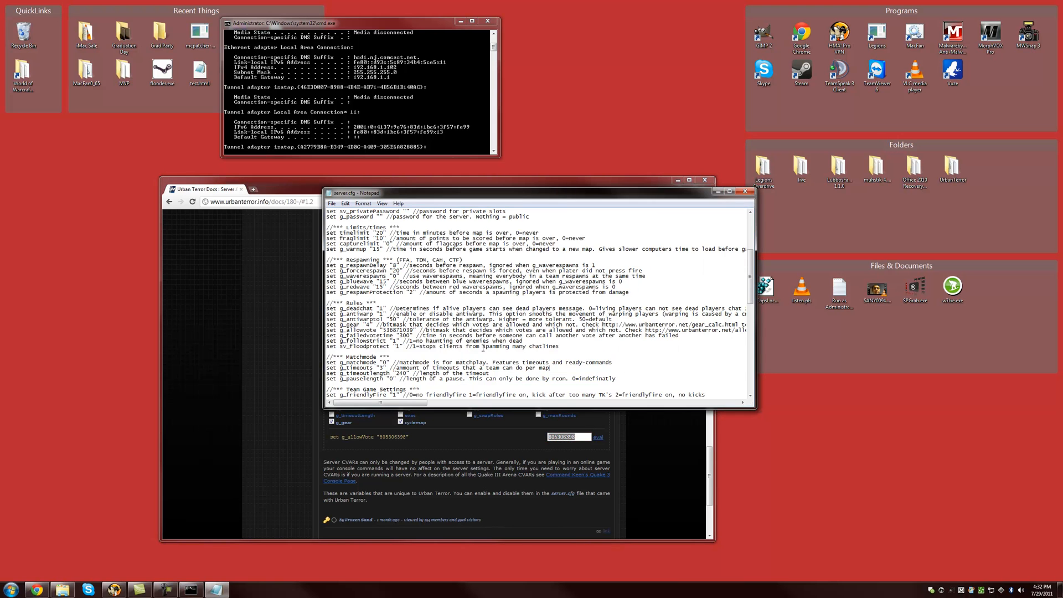
Paste 805306398 over the old g_allowvote value 536871039.
left_click_drag(382, 330, 413, 330)
key("ctrl+v")
left_click_drag(383, 346, 423, 346)
left_click(438, 347)
Set the maximum team kills to 2 and the team-kill forget time to 200.
scroll(438, 348, "down", 4)
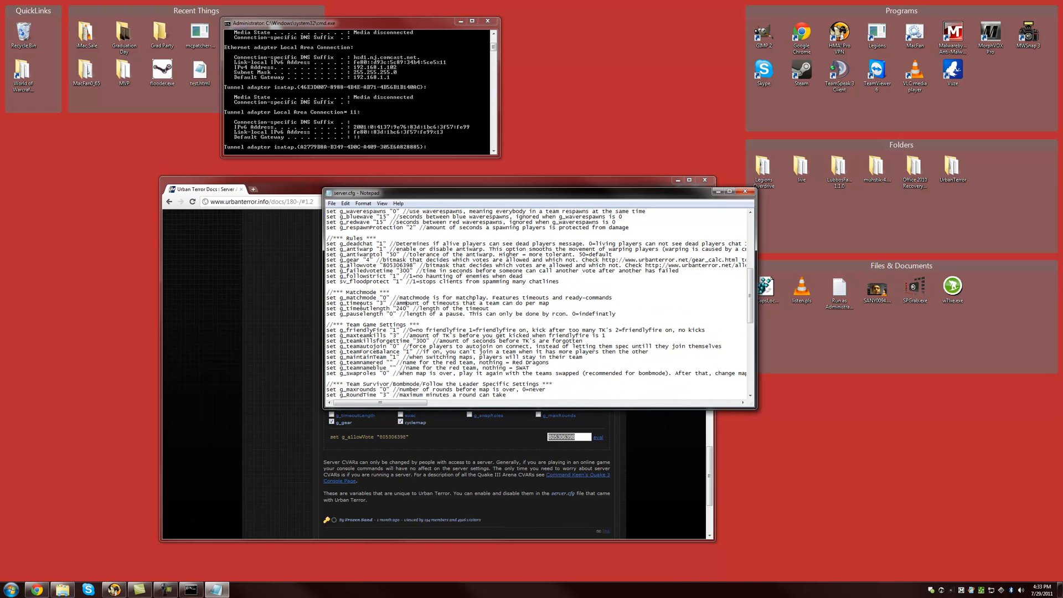
scroll(406, 329, "down", 1)
left_click_drag(360, 315, 394, 318)
left_click(419, 320)
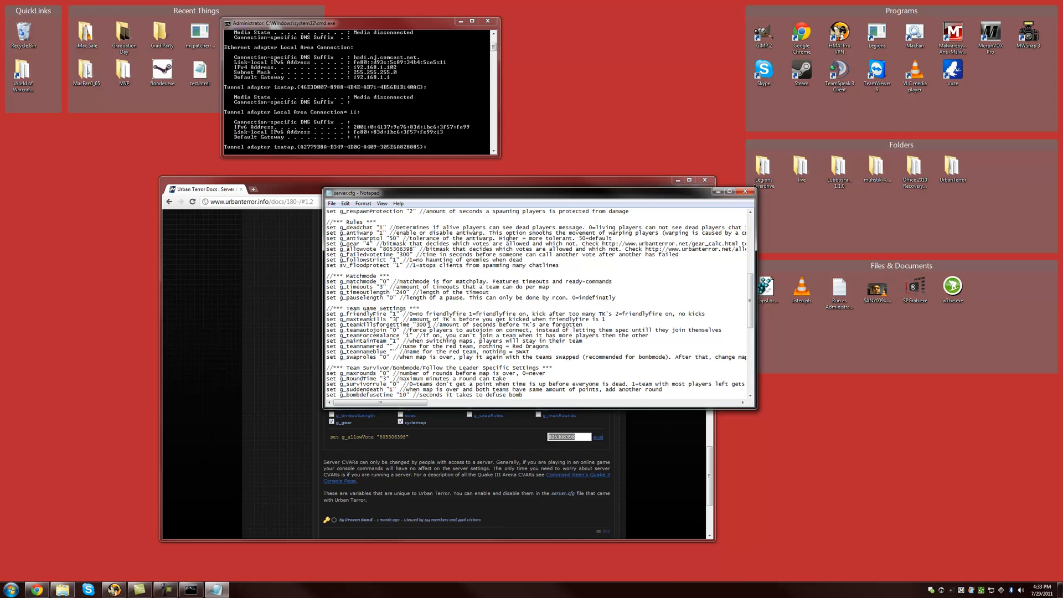
key("BackSpace")
type("2")
key("BackSpace")
key("BackSpace")
key("BackSpace")
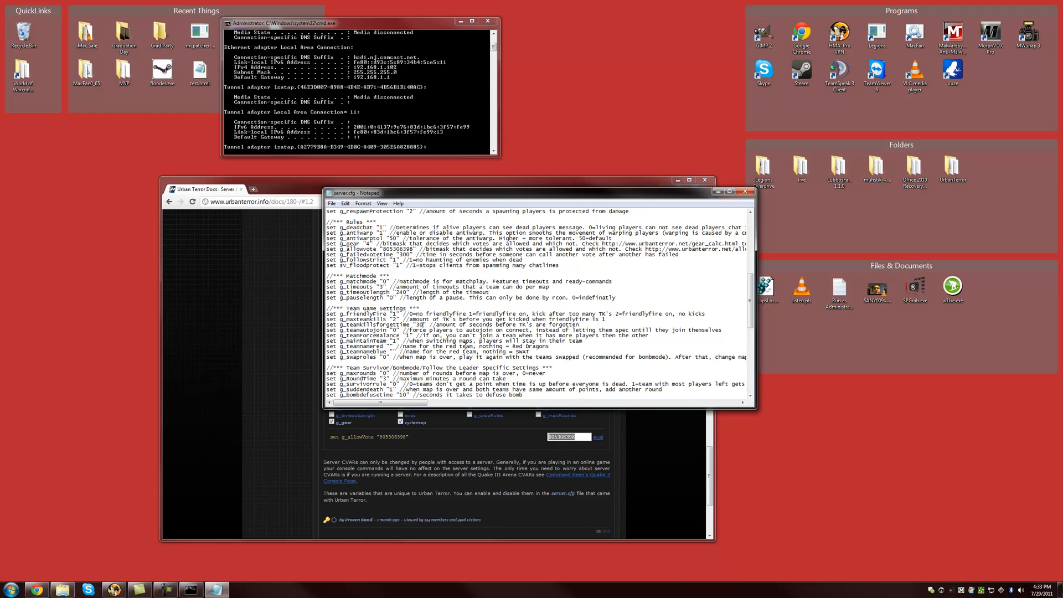
type("600")
key("BackSpace")
key("BackSpace")
key("BackSpace")
type("200")
Type Robbers into g_teamnamered and Cops into g_teamnameblue.
type("Robbers")
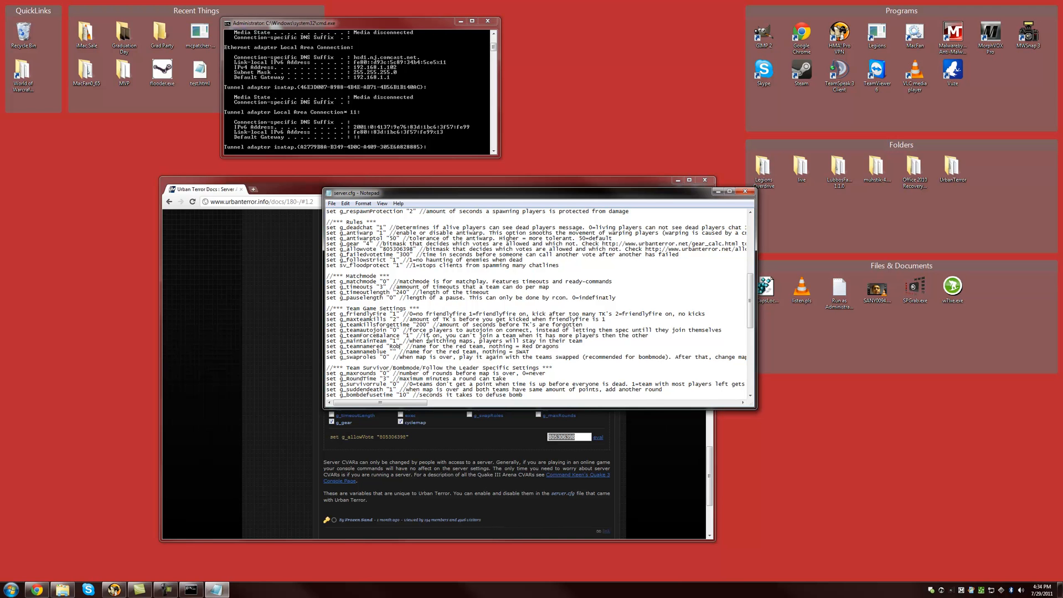
left_click(393, 351)
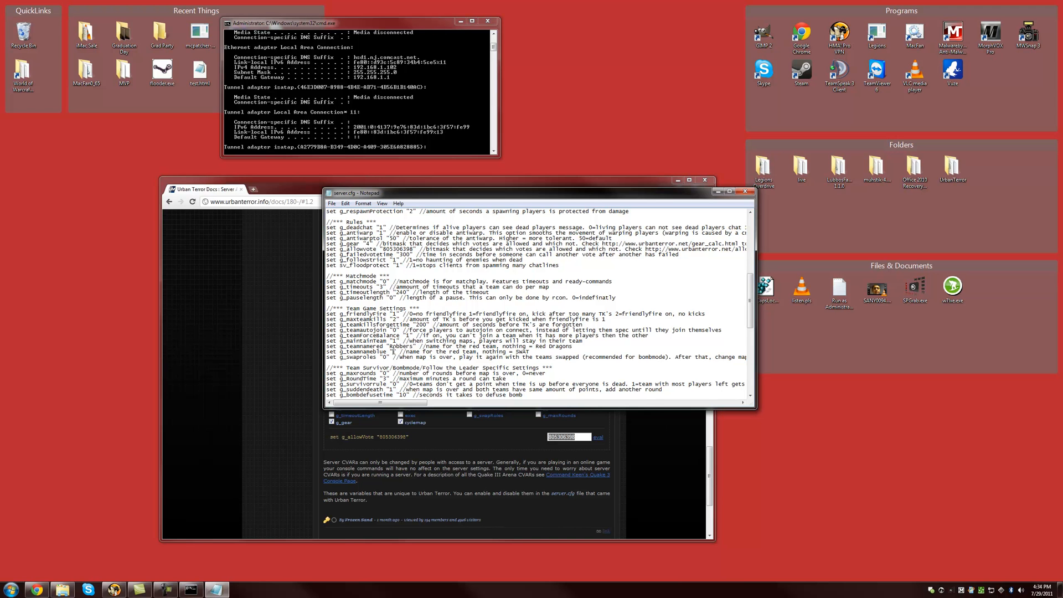
type("Cops")
Scroll to Map Rotation and start changing g_mapcycle's file name from mapcycle.txt to maps.txt.
mouse_move(407, 403)
left_mouse_down()
mouse_move(464, 397)
mouse_move(396, 397)
left_mouse_up()
scroll(393, 368, "down", 4)
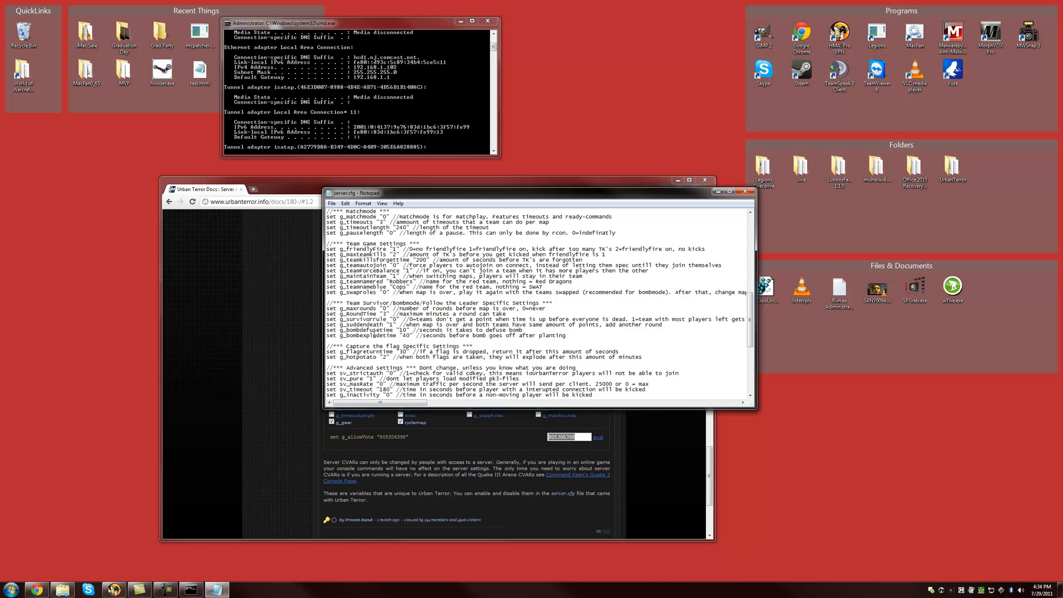
scroll(377, 335, "down", 1)
scroll(397, 298, "down", 3)
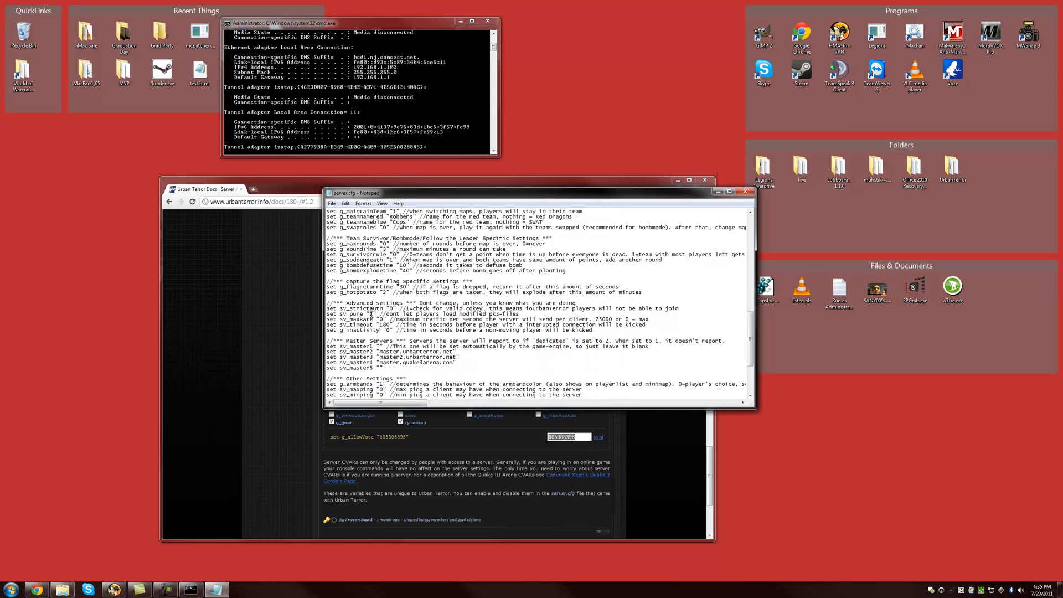
scroll(381, 316, "down", 1)
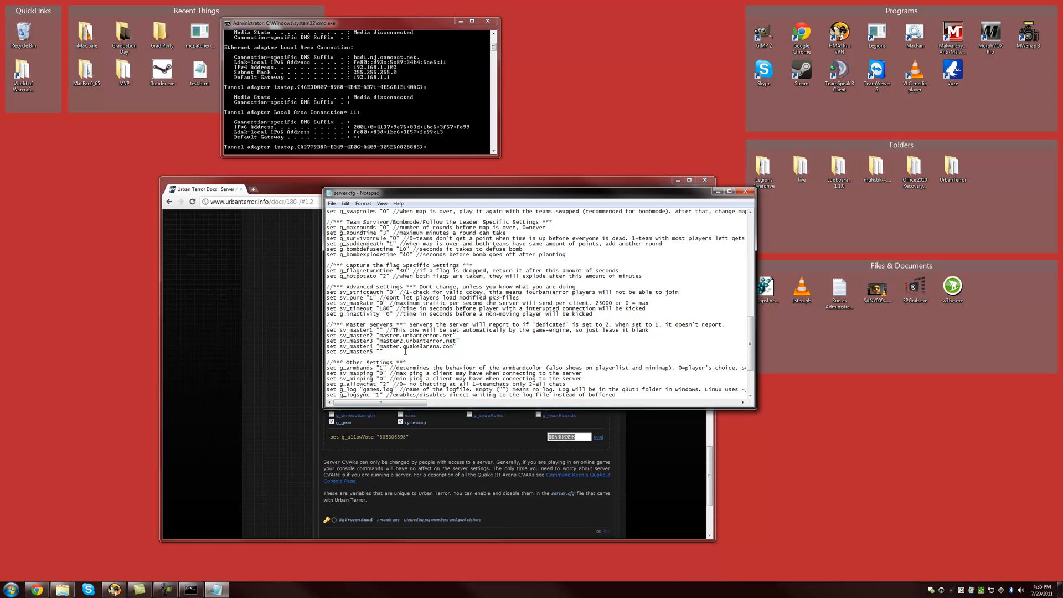
left_click_drag(379, 336, 330, 331)
left_click(457, 347)
left_click(377, 336)
scroll(413, 350, "down", 4)
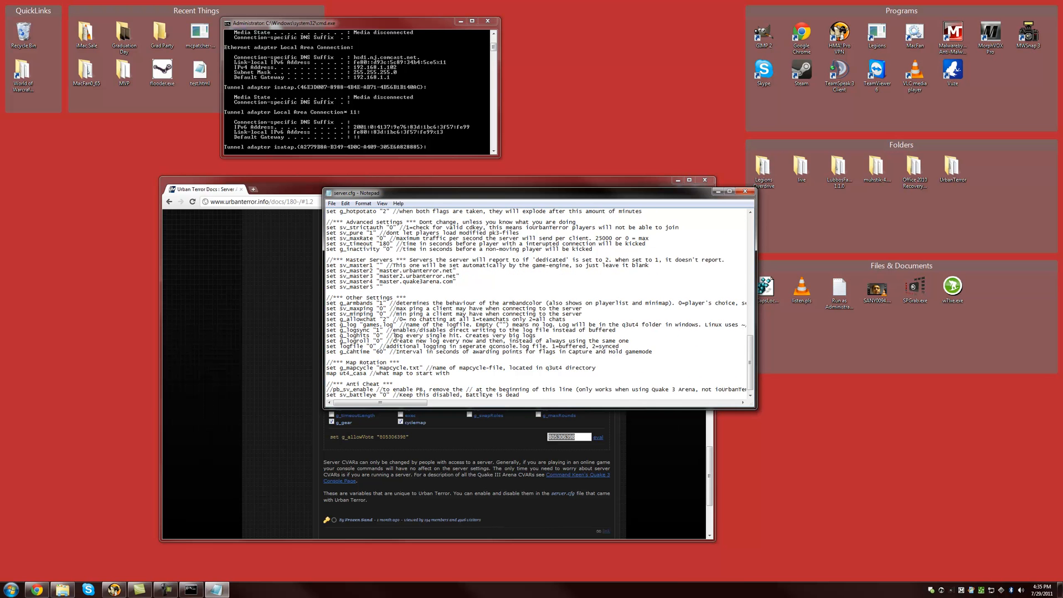
scroll(395, 335, "down", 1)
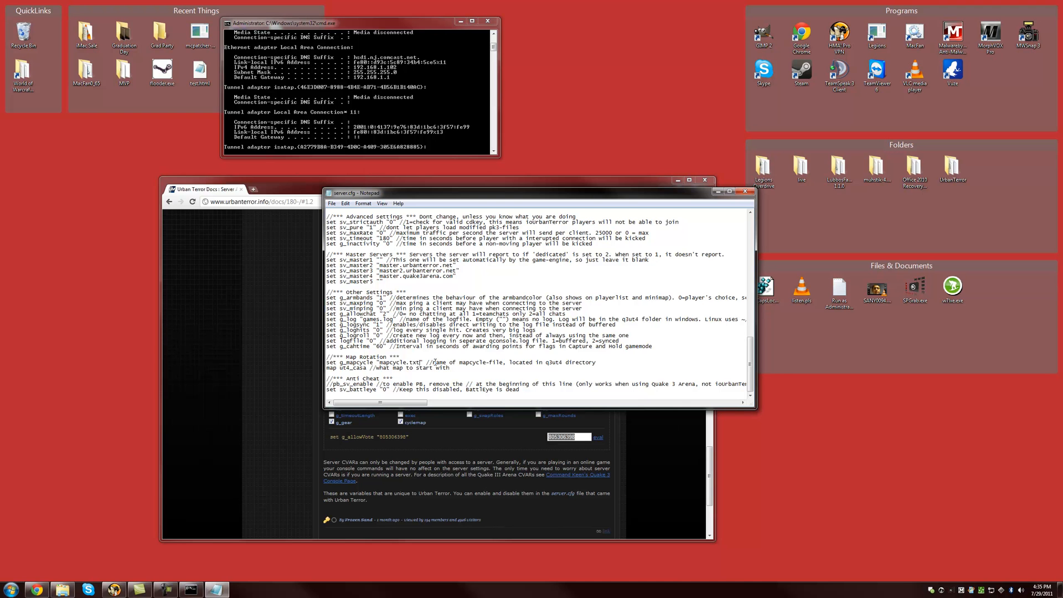
left_click(427, 362)
left_click_drag(379, 362, 421, 362)
left_click(421, 363)
key("BackSpace")
key("BackSpace")
key("BackSpace")
key("BackSpace")
key("BackSpace")
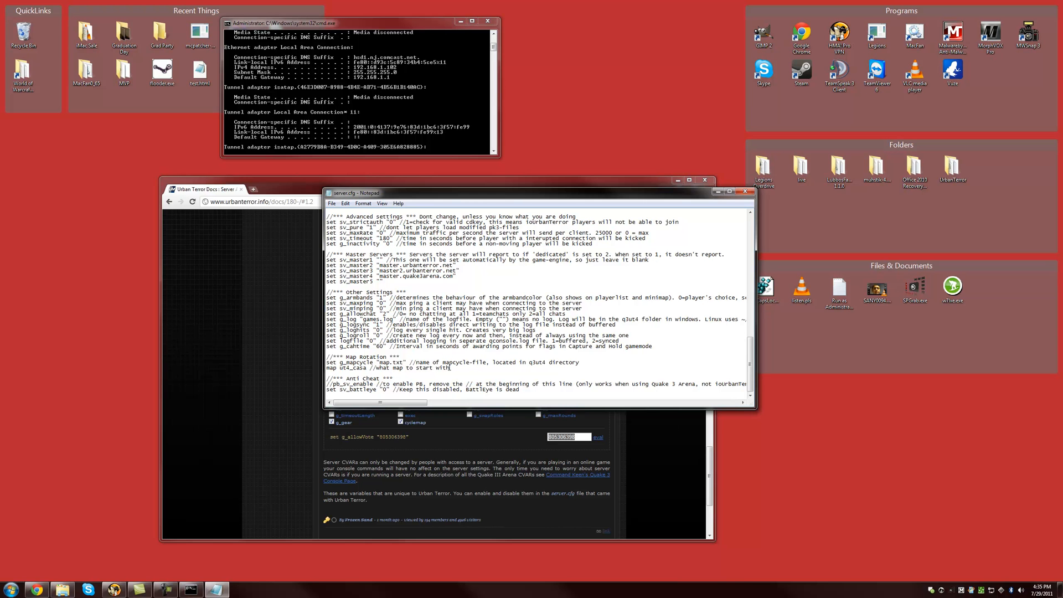
type("s")
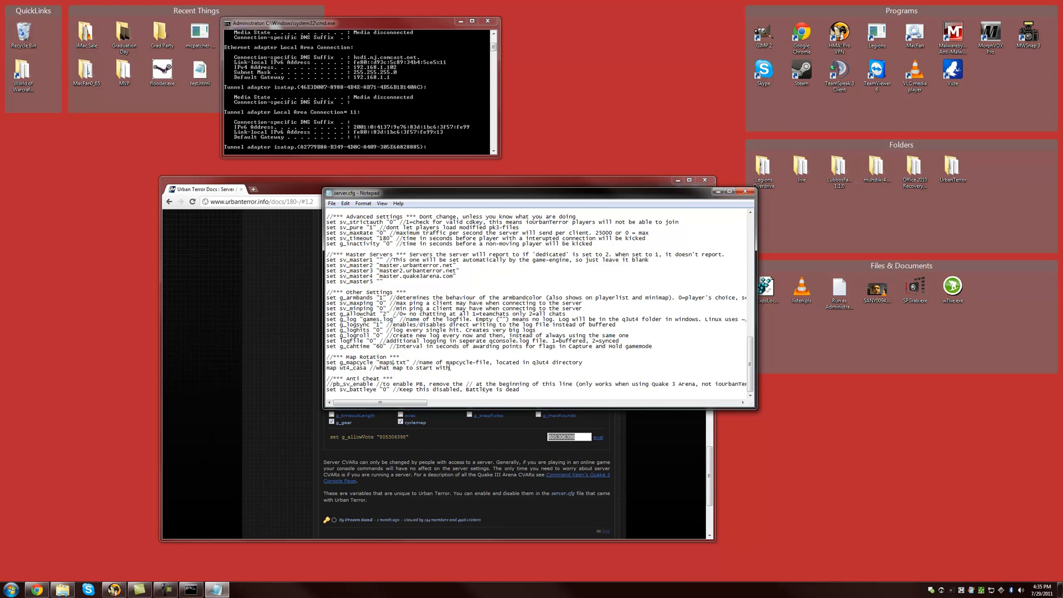
Save and close server.cfg, then open the q3ut4 folder in the UrbanTerror directory.
left_click(331, 203)
left_click(356, 232)
left_click(749, 190)
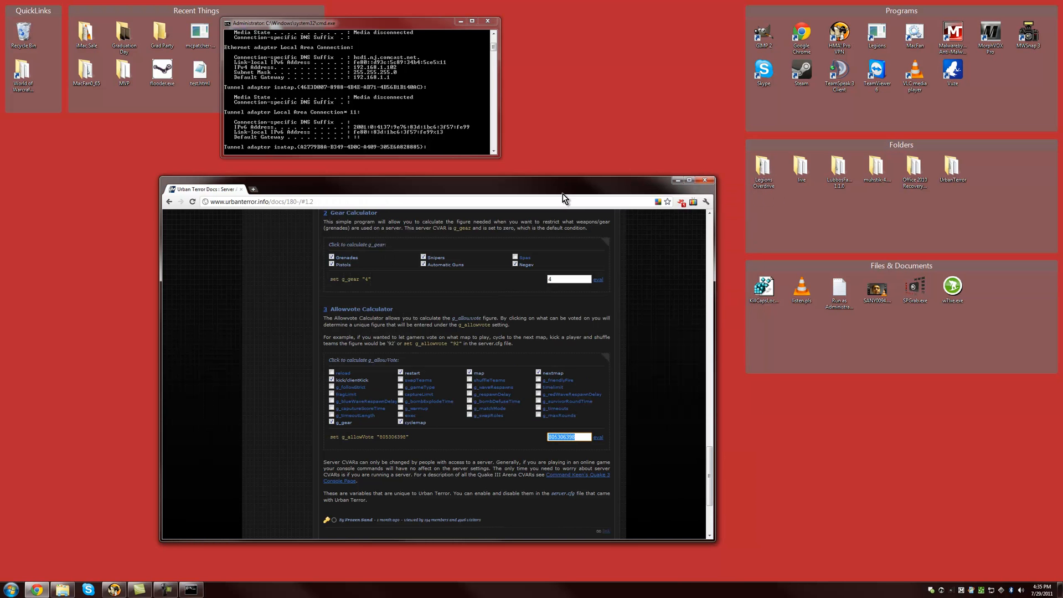
left_click(64, 590)
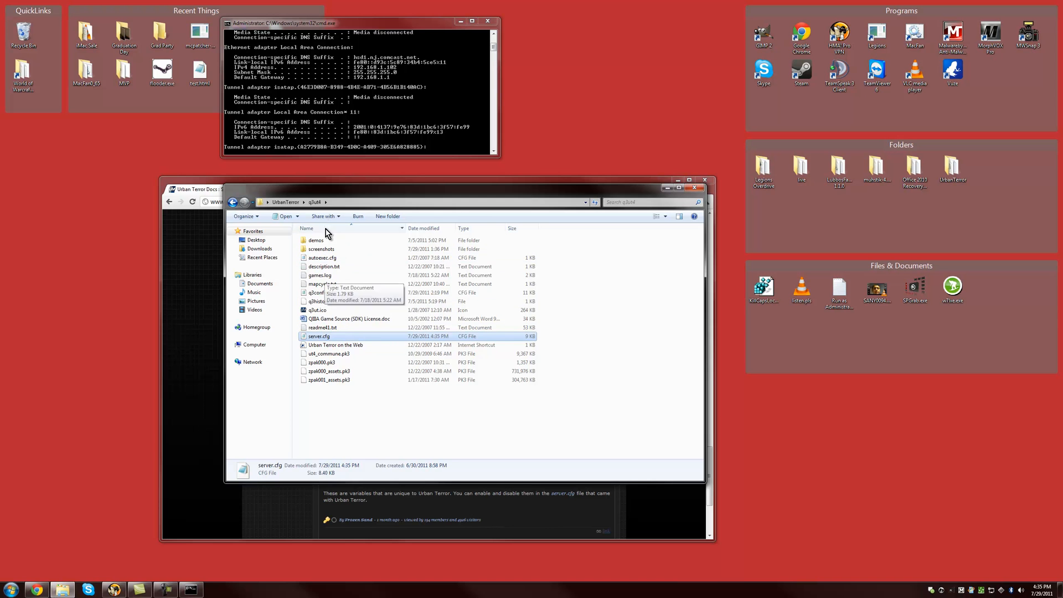
left_click(286, 203)
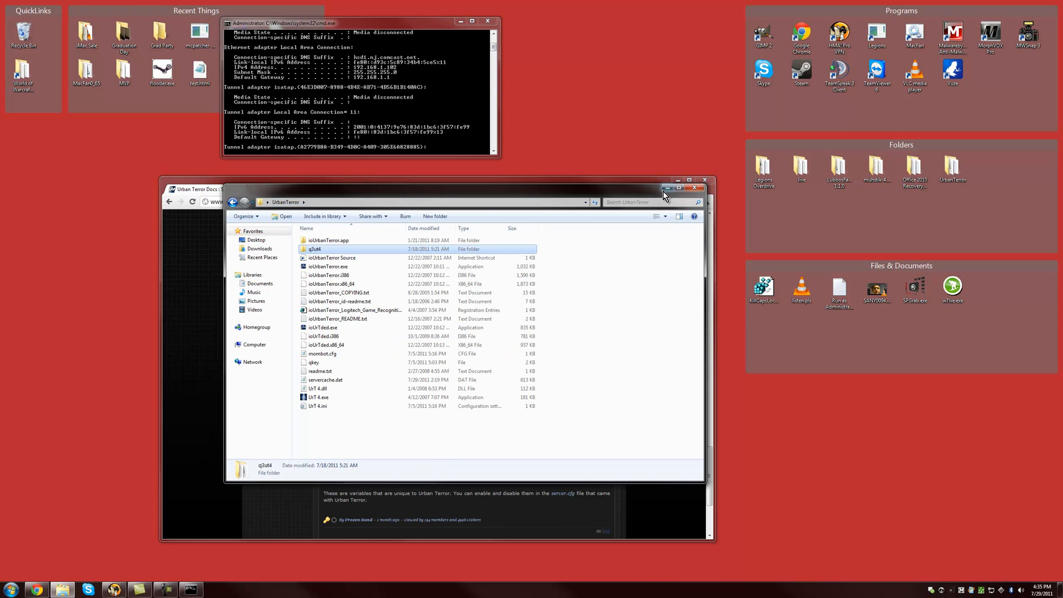
double_click(318, 249)
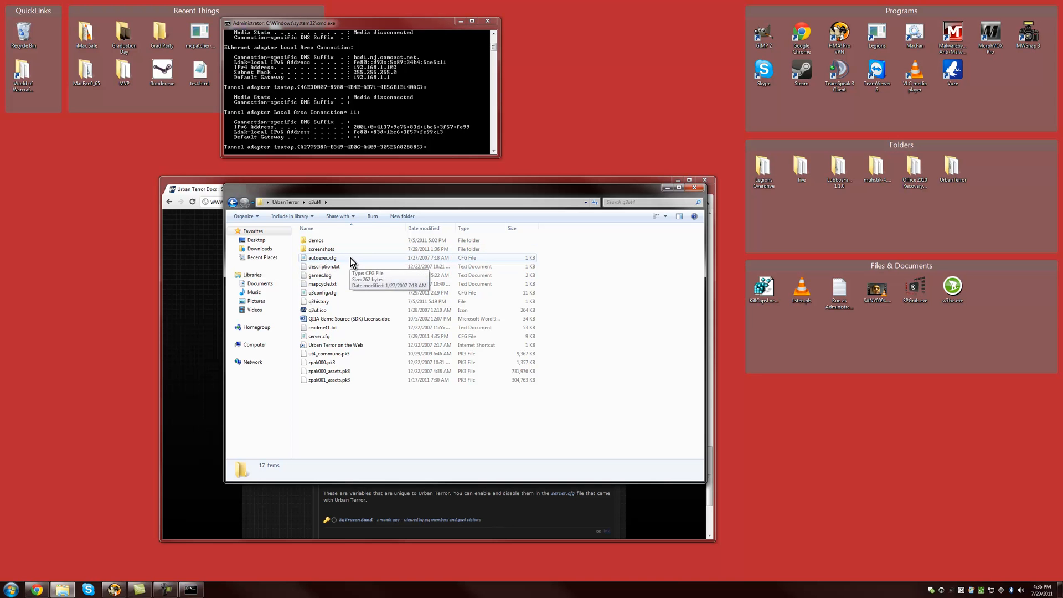
Duplicate mapcycle.txt in q3ut4 by copying and pasting it, leaving the original name unchanged.
left_click(337, 284)
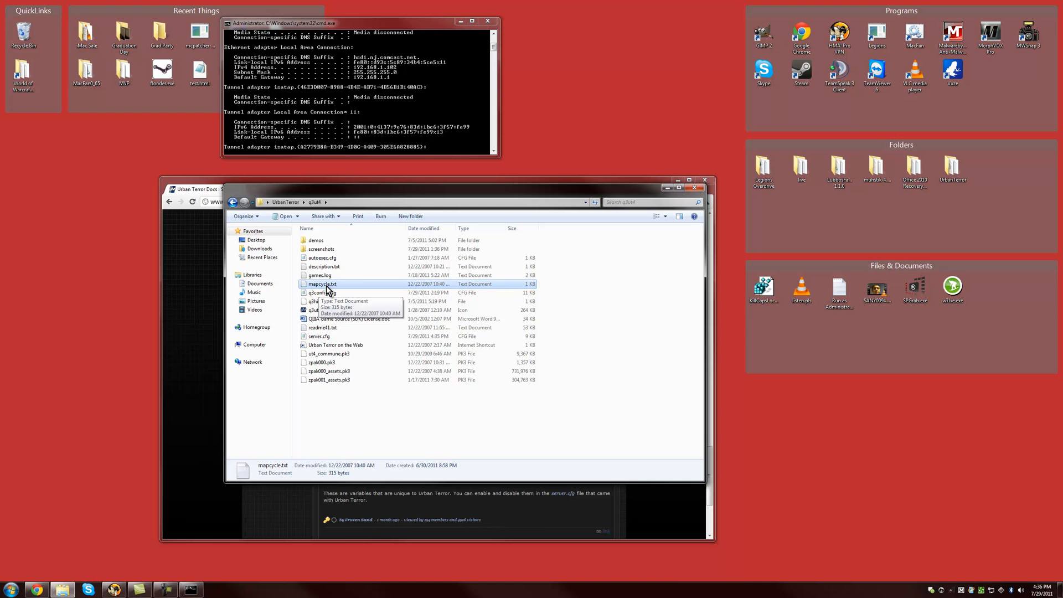
right_click(328, 288)
left_click(354, 442)
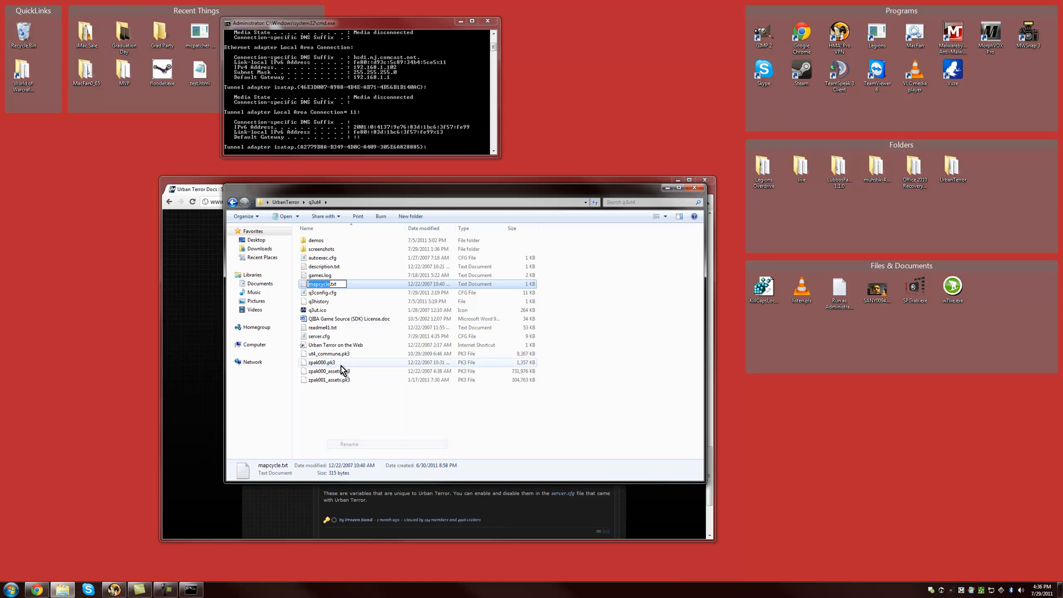
left_click(330, 284)
key("BackSpace")
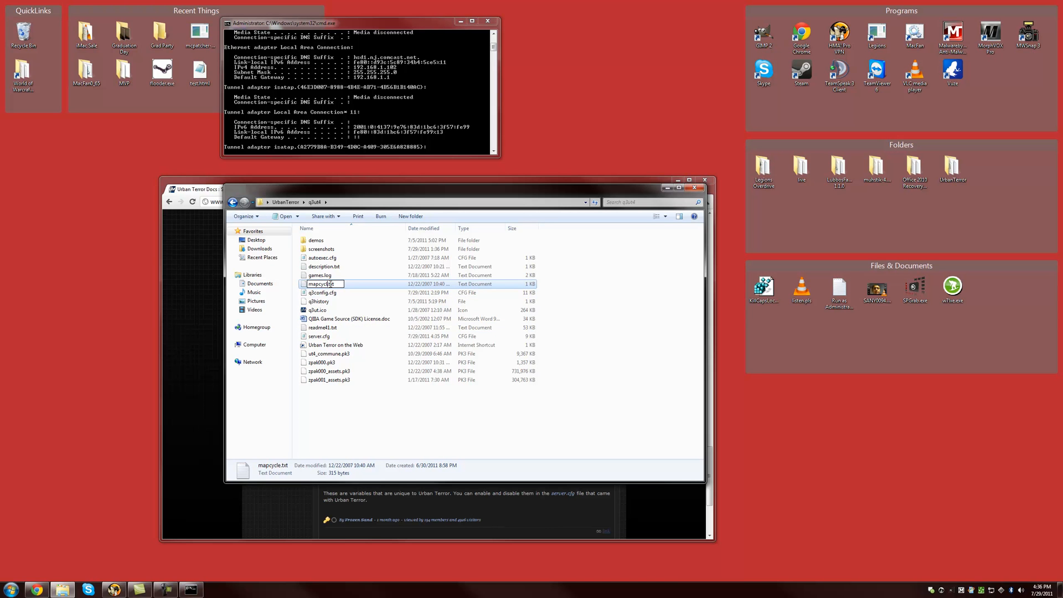
type("e")
key("Return")
right_click(324, 283)
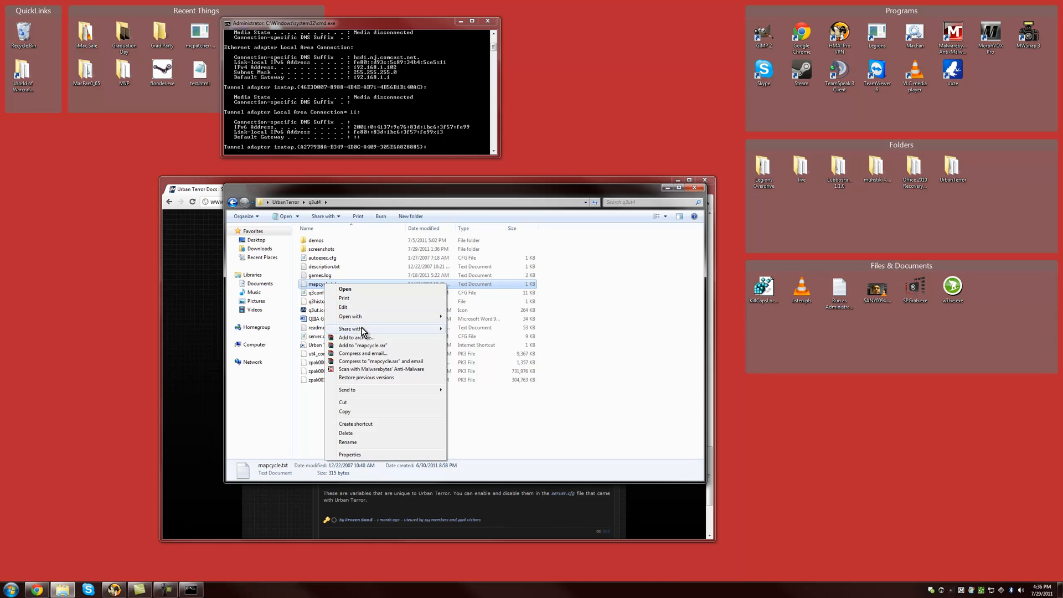
left_click(361, 410)
right_click(347, 409)
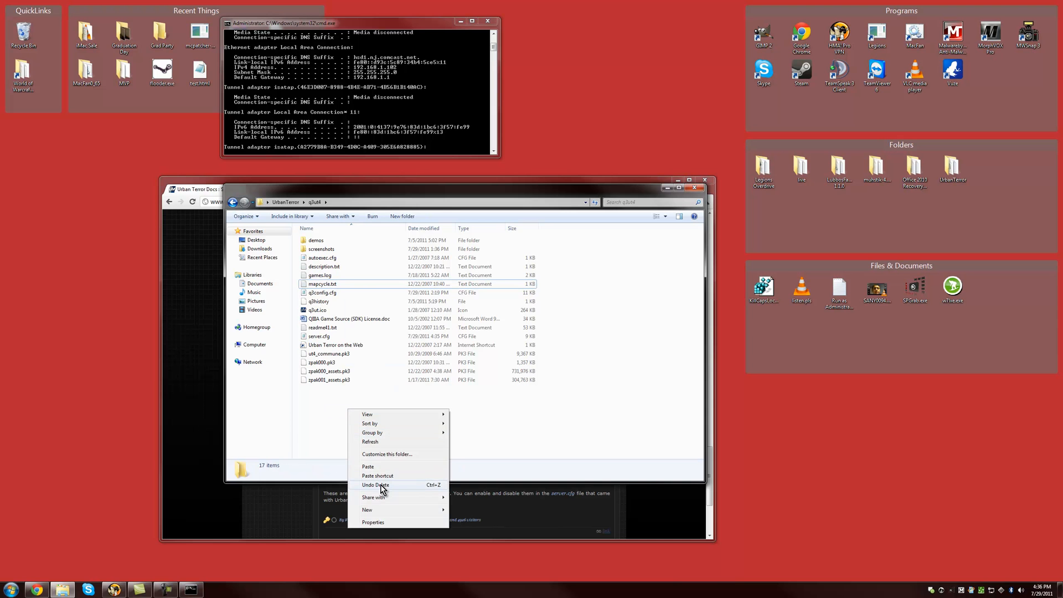
left_click(374, 467)
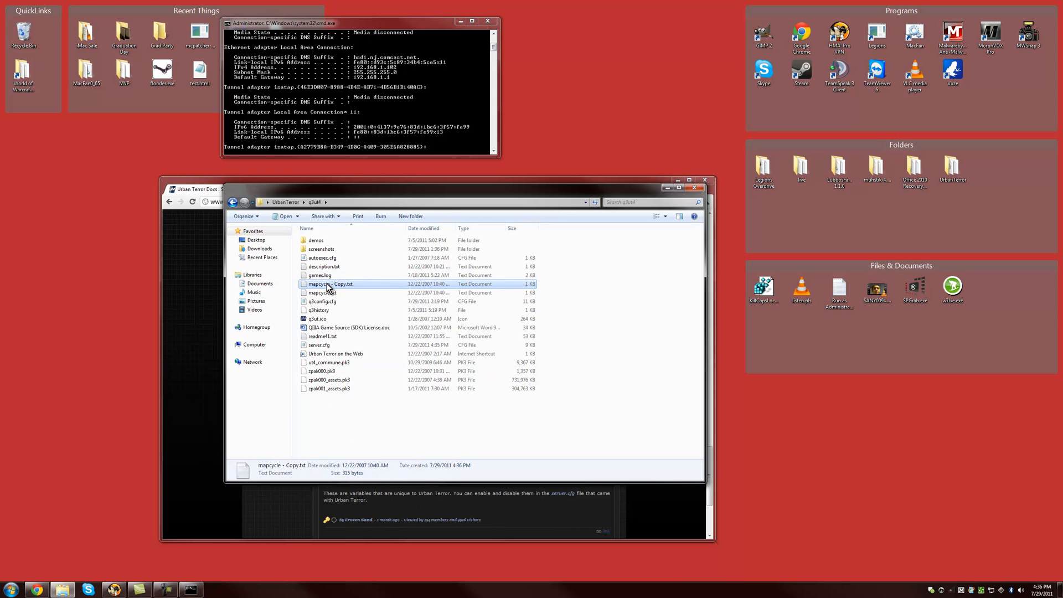
Rename the duplicate to maps.txt and compare it with mapcycle.txt.
right_click(327, 285)
left_click(354, 441)
key("BackSpace")
type("maps")
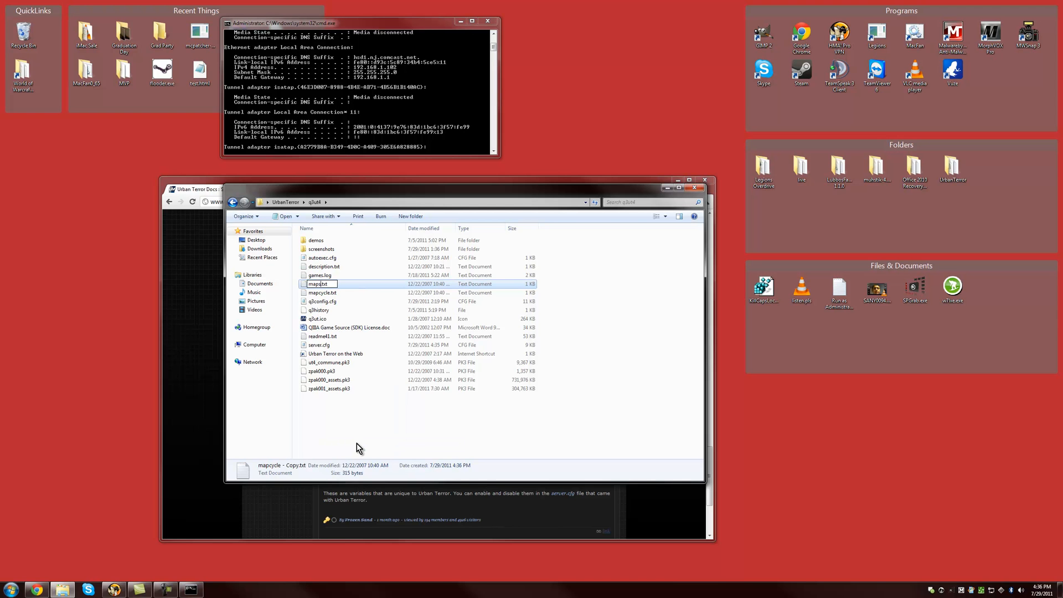
key("Return")
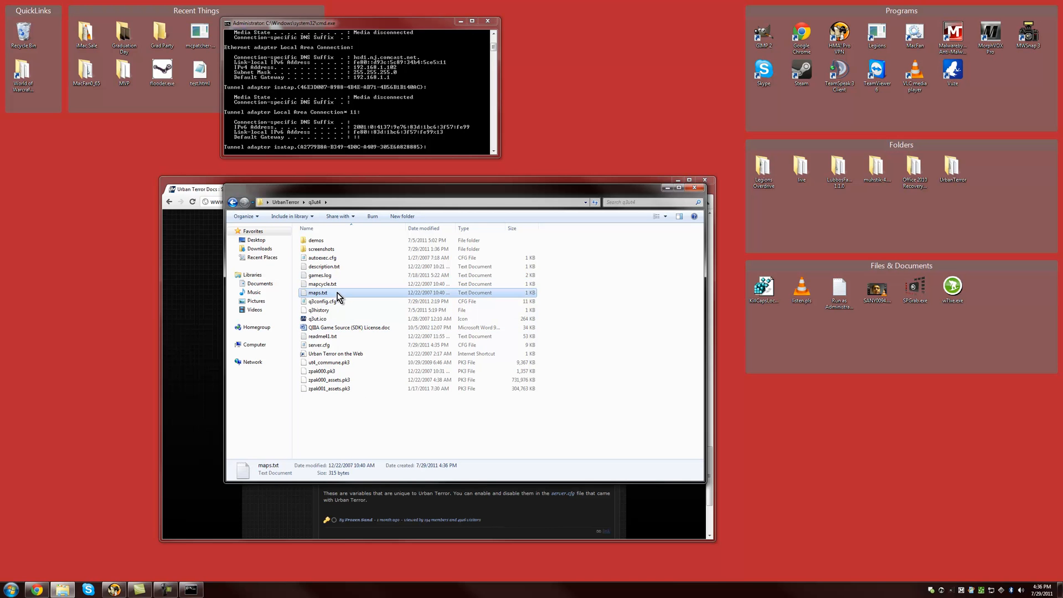
left_click(331, 284)
left_click(332, 292)
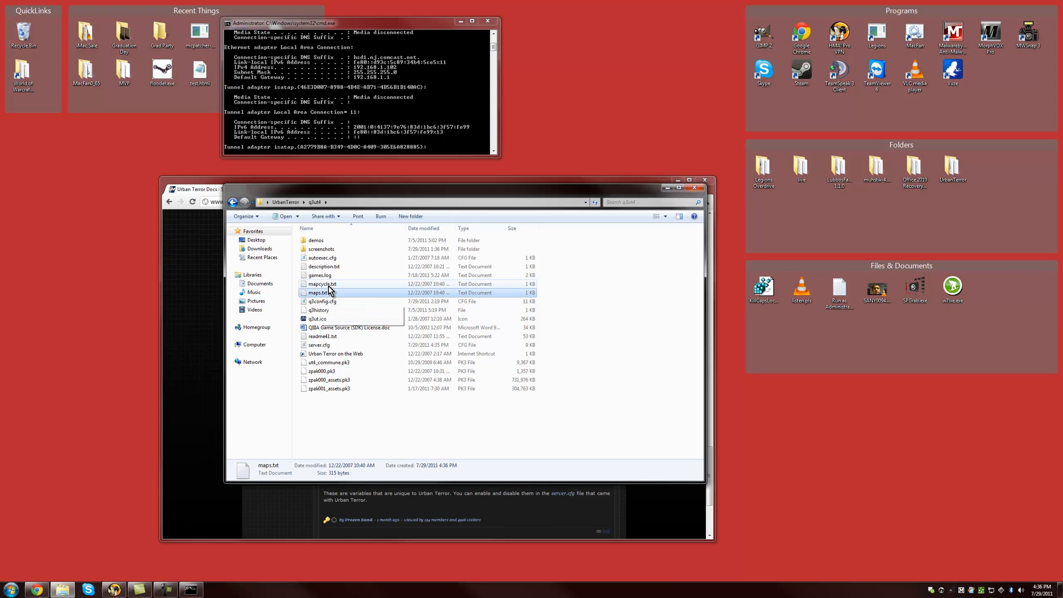
left_click(328, 285)
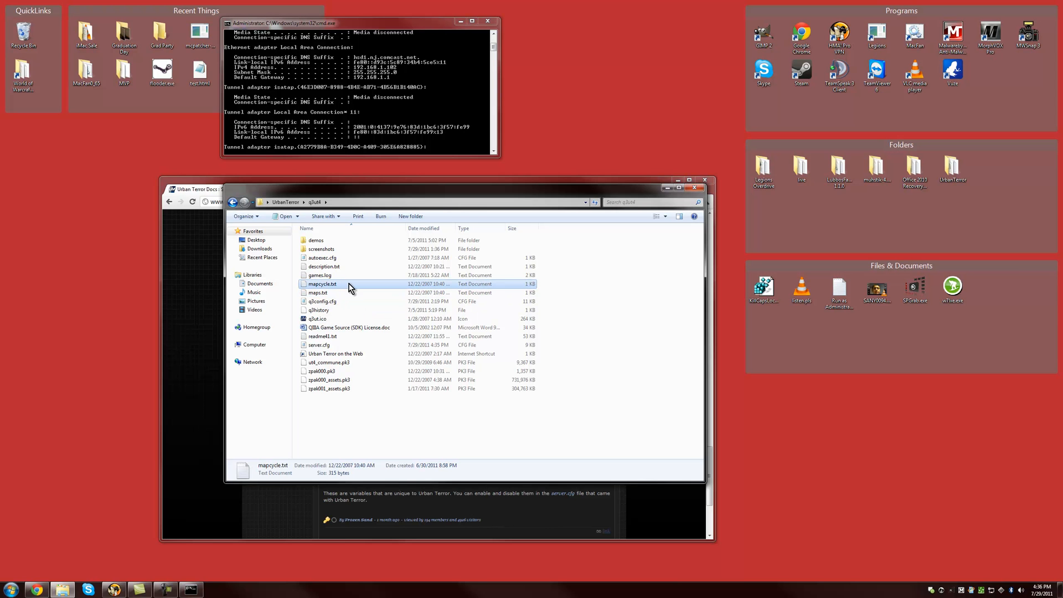
Open maps.txt in Notepad from the folder.
left_click(327, 294)
right_click(327, 297)
left_click(332, 306)
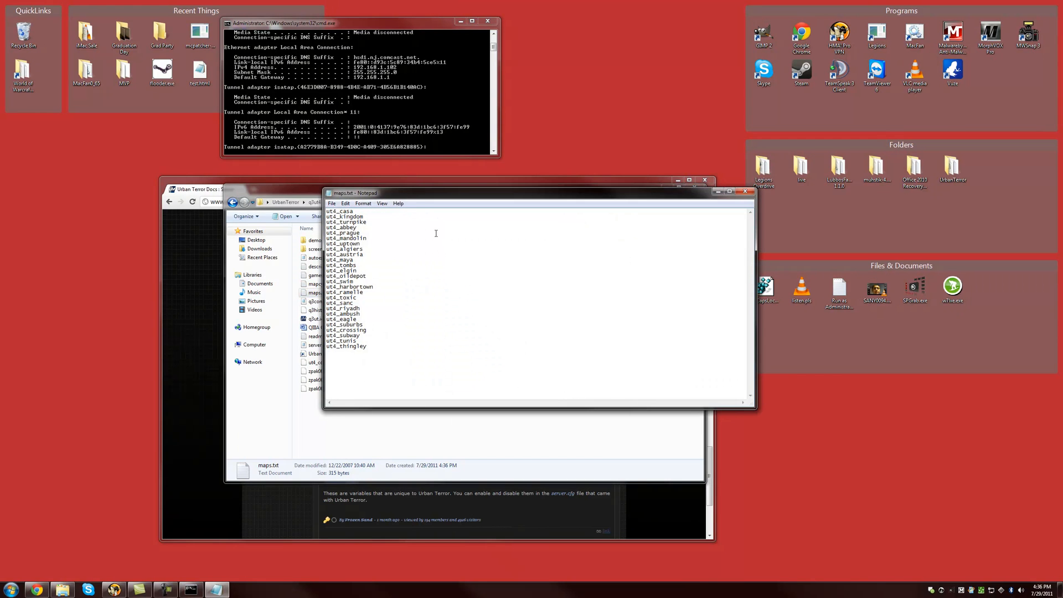
left_click_drag(405, 192, 375, 213)
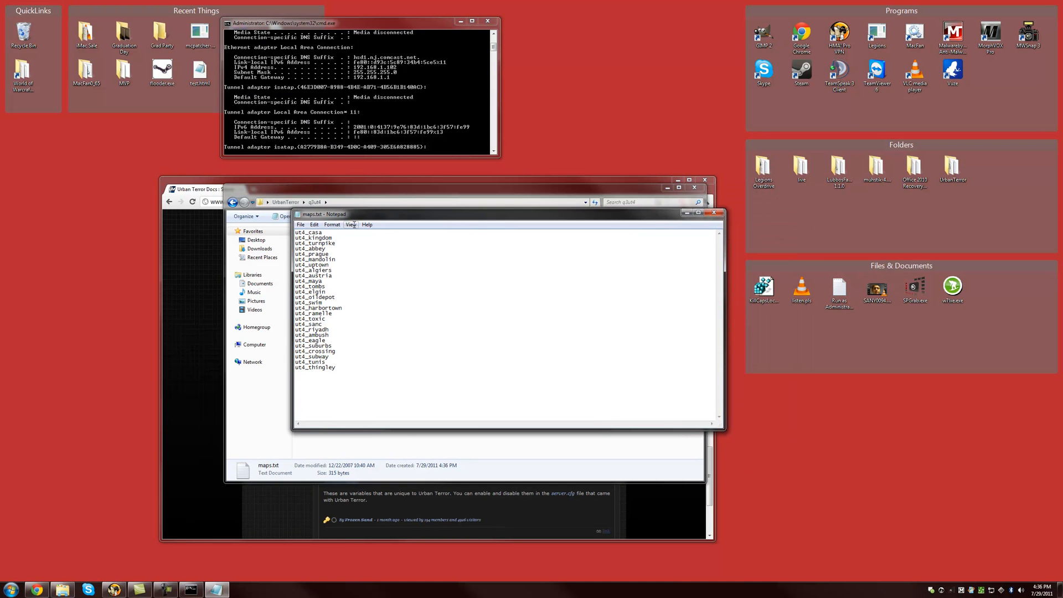
Delete the ut4_sanc, ut4_toxic, ut4_ramelle and ut4_harbortown lines from the map list.
left_click_drag(340, 377, 332, 231)
left_click(355, 281)
double_click(326, 324)
key("Delete")
double_click(329, 319)
key("Delete")
double_click(326, 313)
key("Delete")
left_click_drag(342, 308, 291, 269)
key("Delete")
key("Delete")
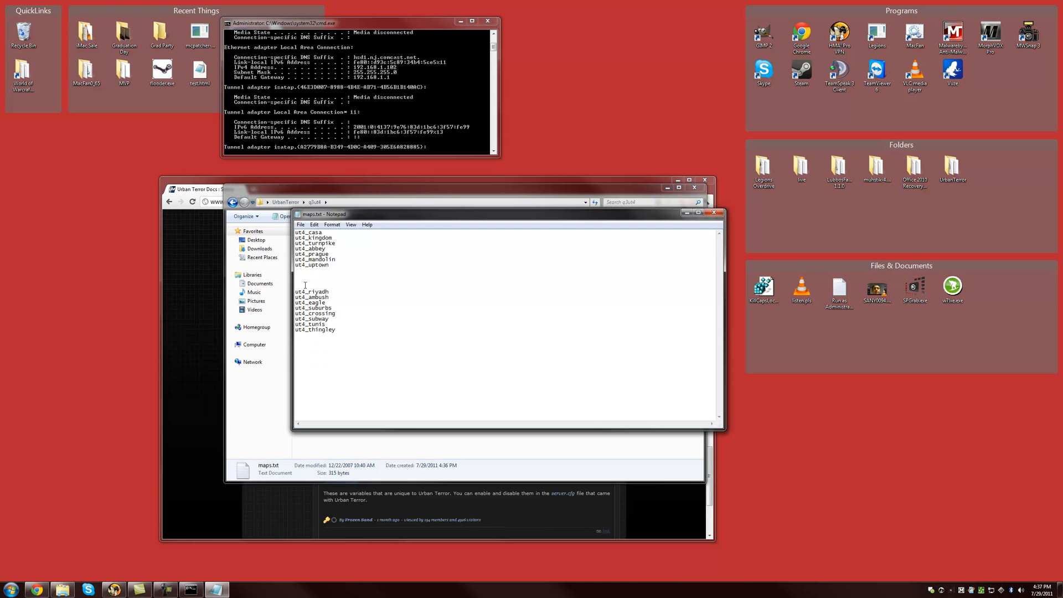
Remove ut4_suburbs, ut4_abbey, ut4_crossing, ut4_turnpike and the leftover blank lines.
key("Delete")
key("Delete")
key("Delete")
key("Delete")
left_click_drag(332, 286, 296, 243)
key("Delete")
key("Delete")
key("Delete")
key("Delete")
key("Delete")
key("Delete")
key("BackSpace")
key("Delete")
key("BackSpace")
key("Delete")
key("BackSpace")
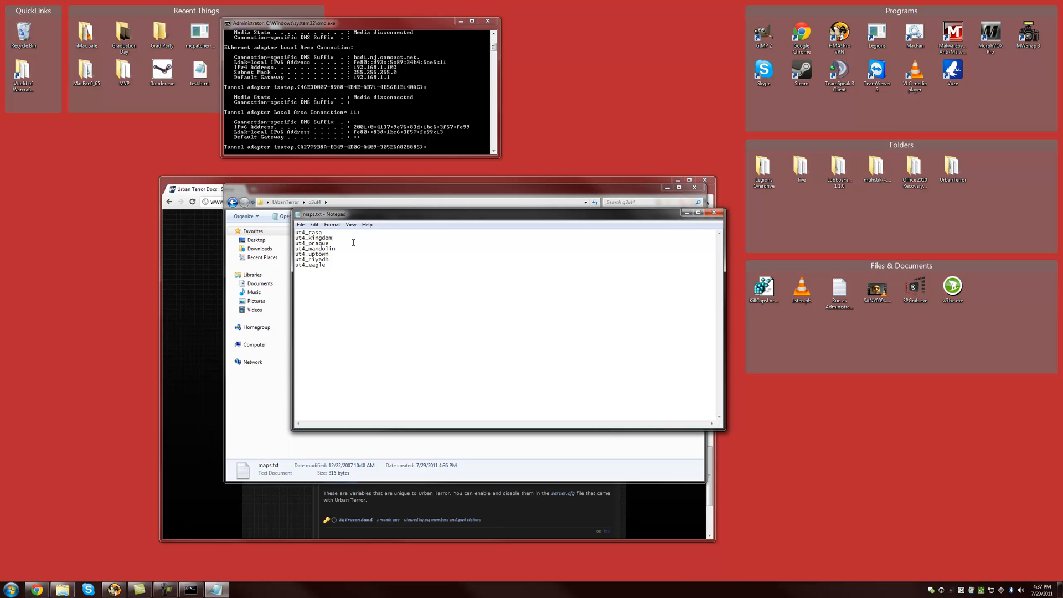
Save maps.txt and close Notepad.
left_click(302, 225)
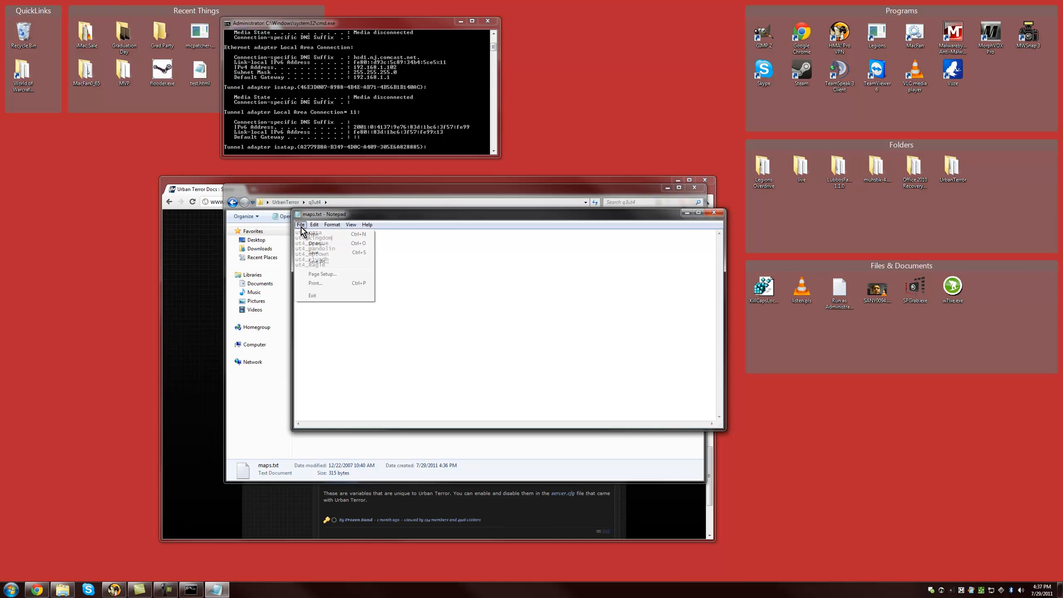
key("ctrl+s")
left_click(712, 213)
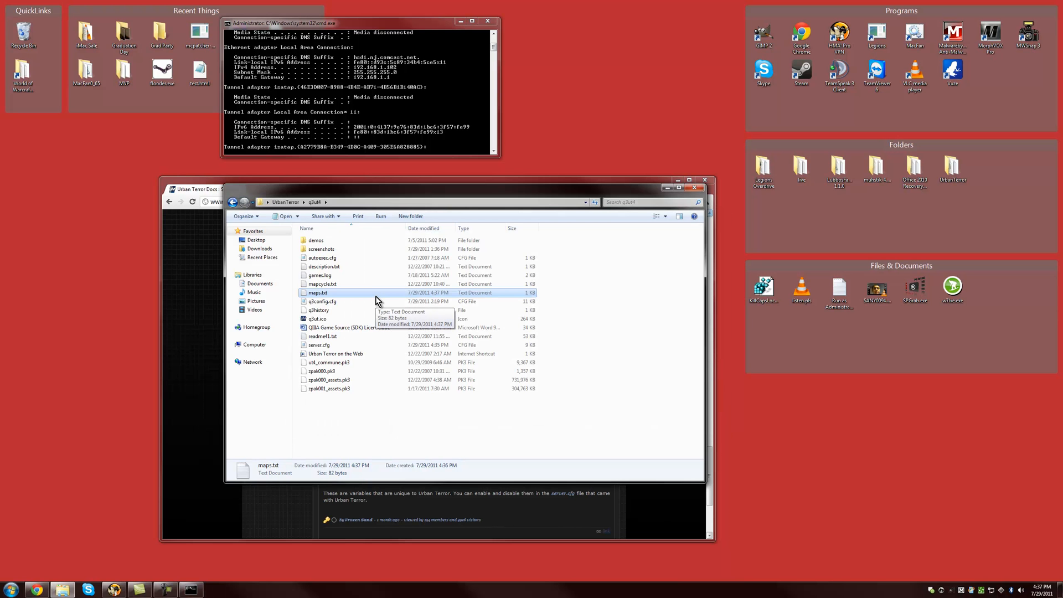
Return to the UrbanTerror folder, launch ioUrTded.exe and reposition its server console window.
left_click(234, 202)
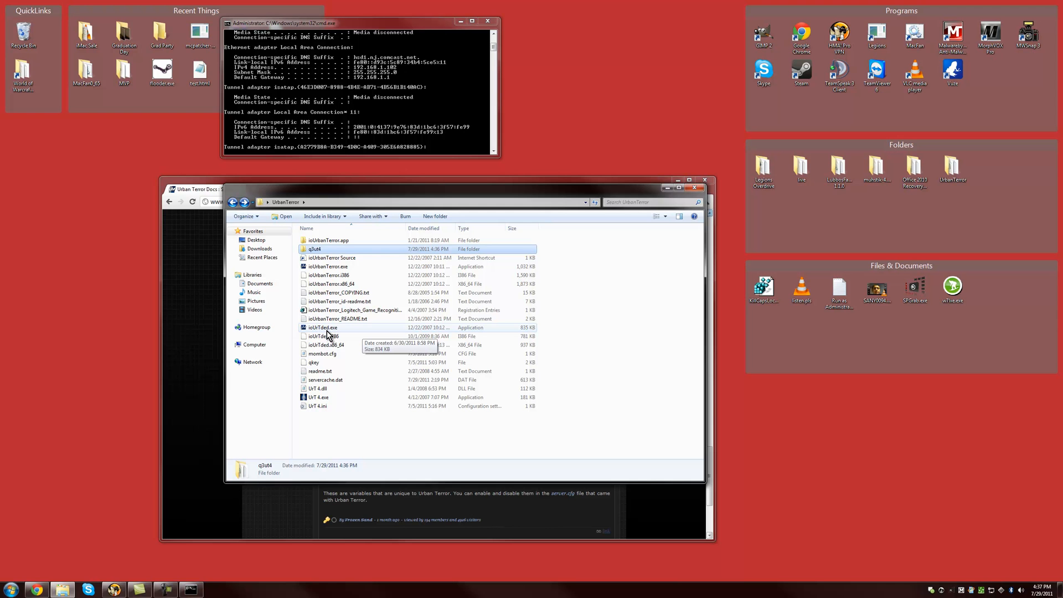
left_click(347, 327)
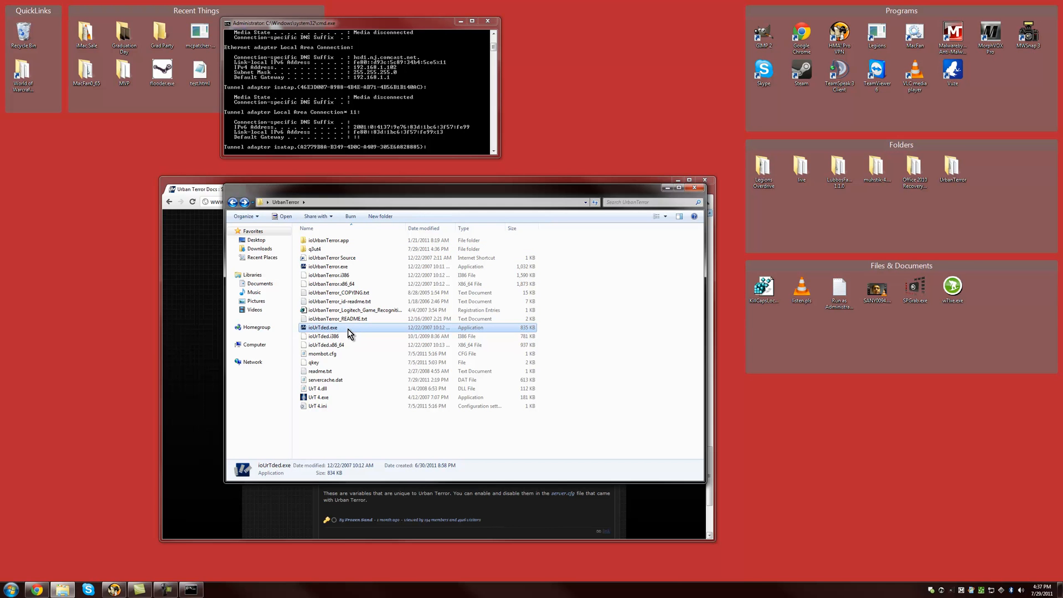
double_click(337, 327)
left_click_drag(222, 138, 414, 220)
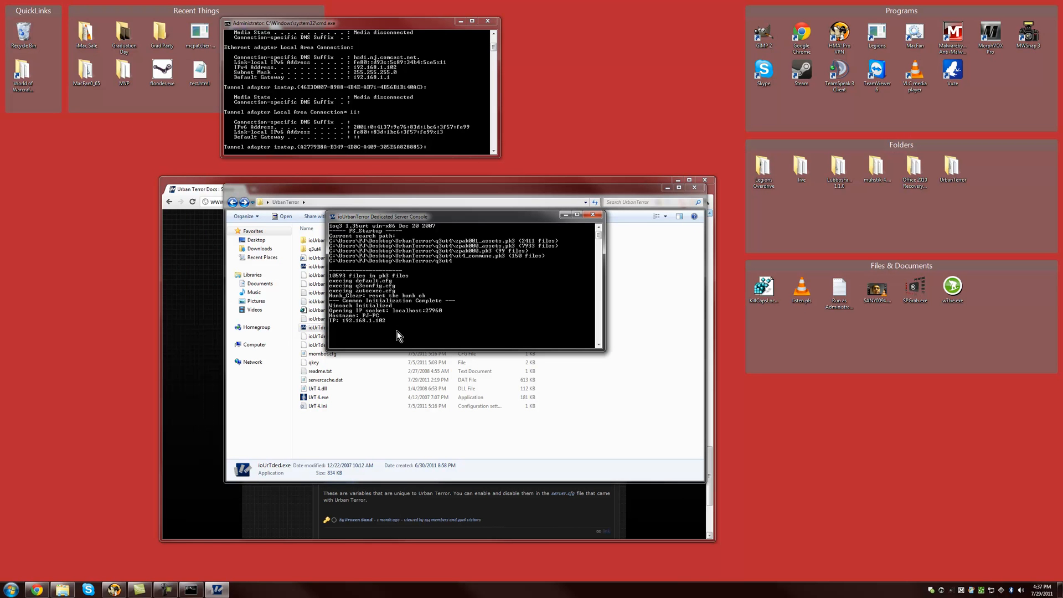